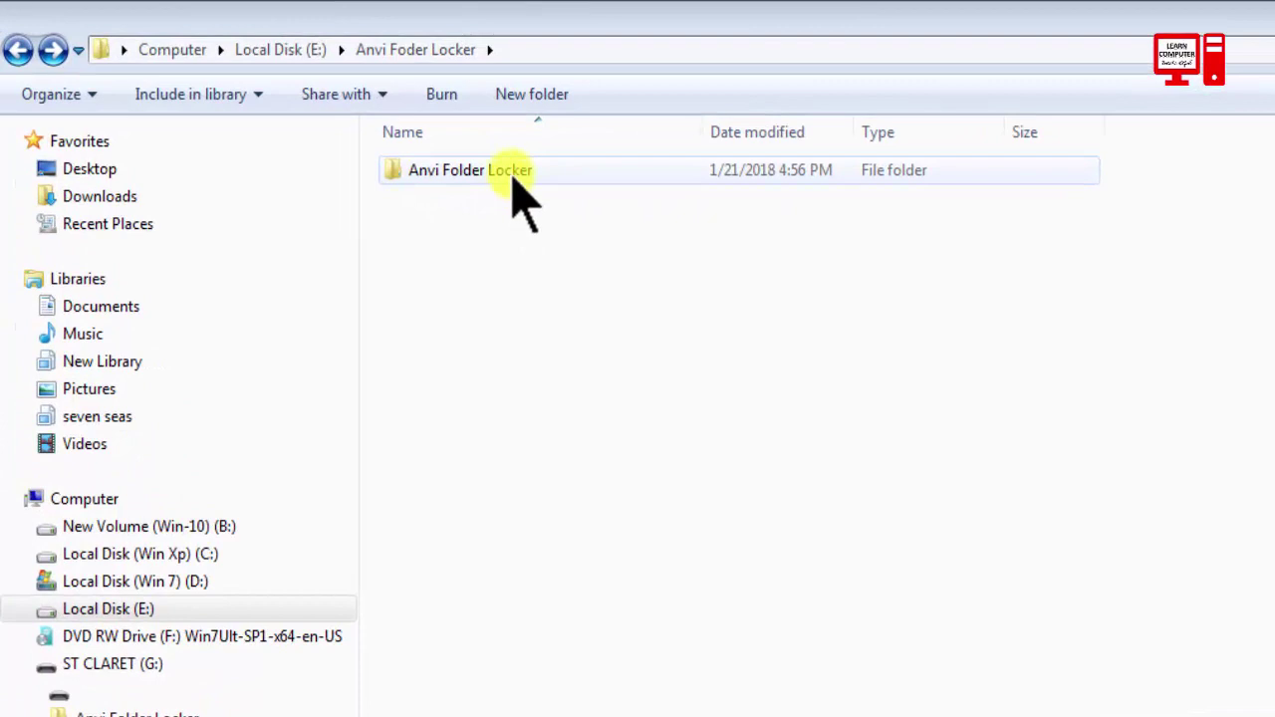
Open the inner Anvi Folder Locker folder and run the aflsetup installer as administrator.
double_click(512, 173)
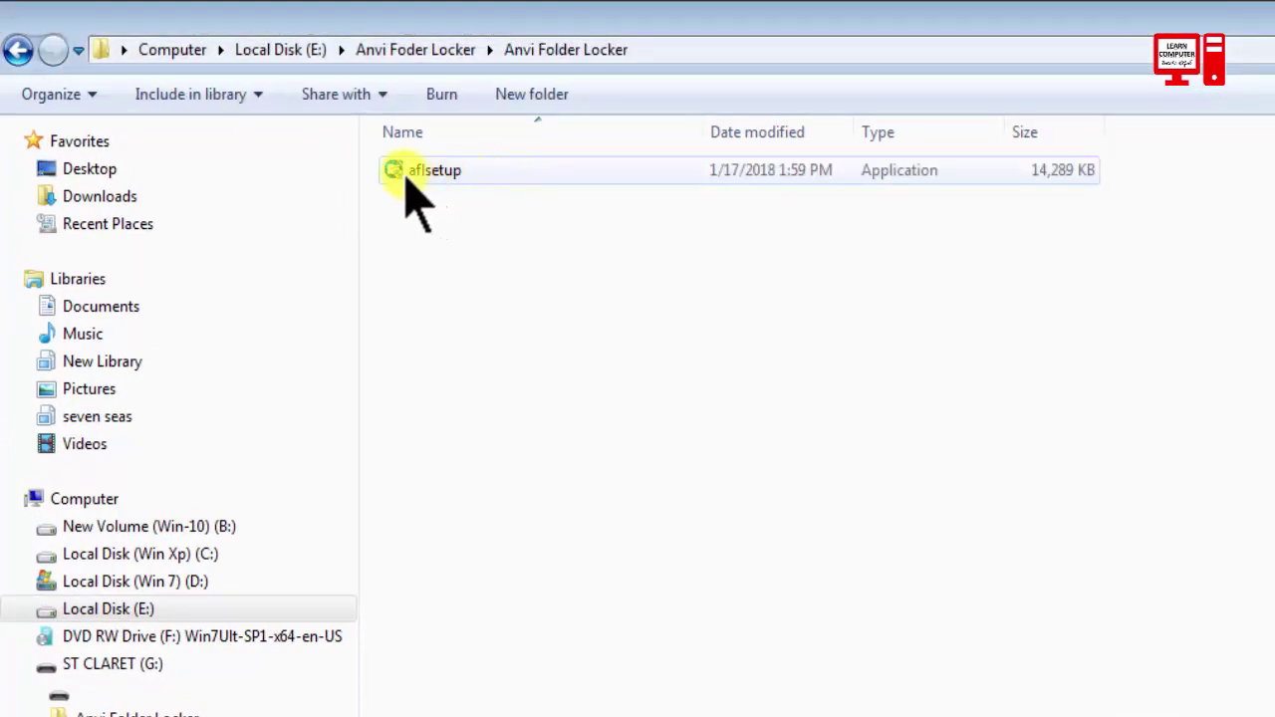
scroll(550, 192, down, 1)
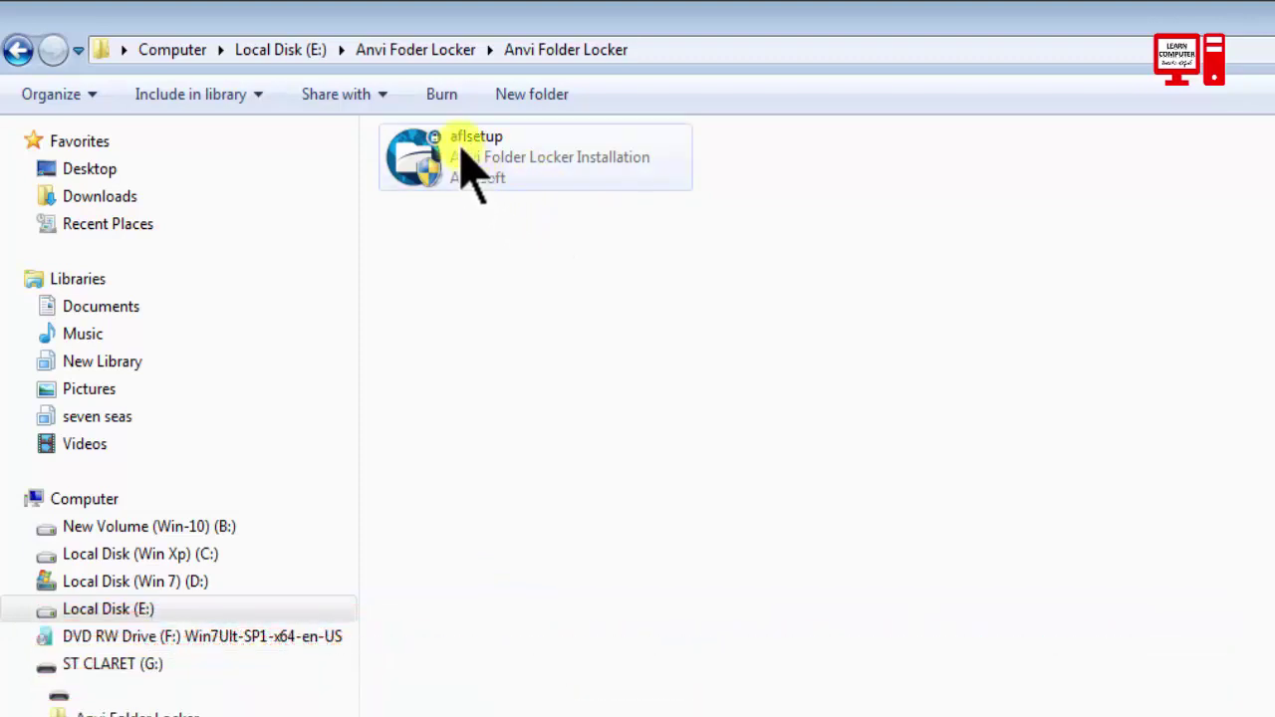
click(486, 143)
right_click(486, 142)
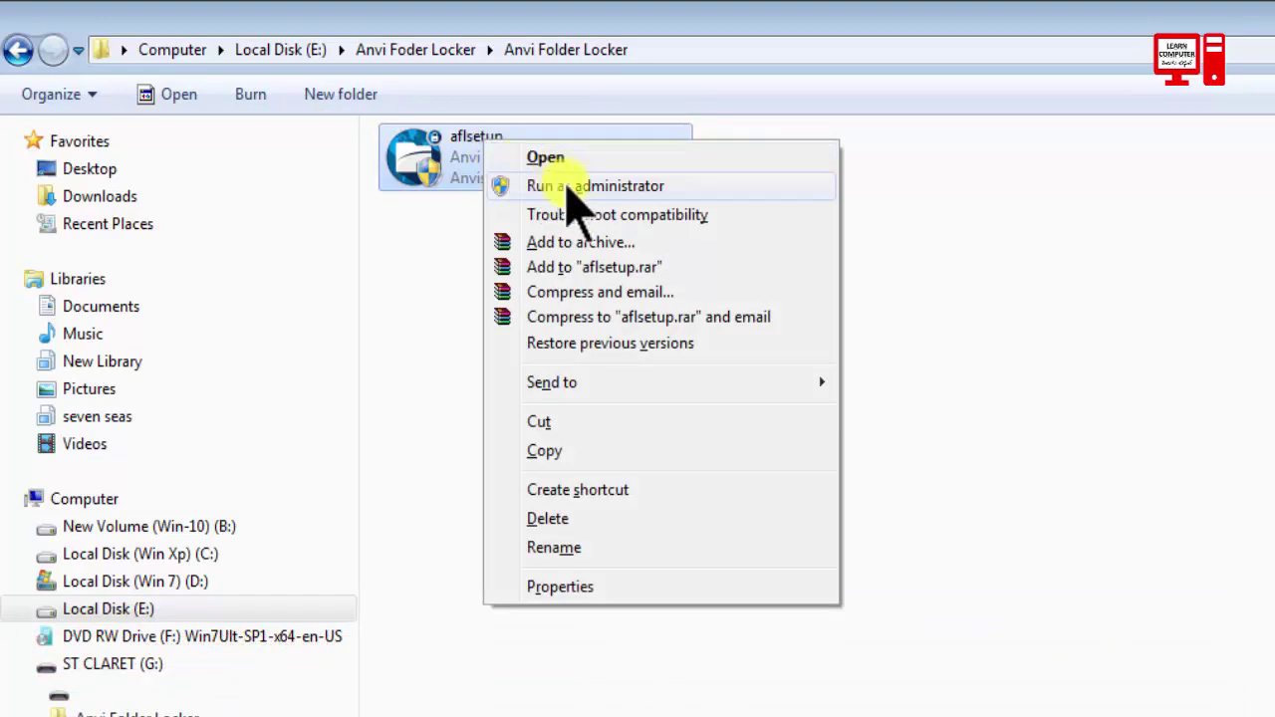
click(571, 186)
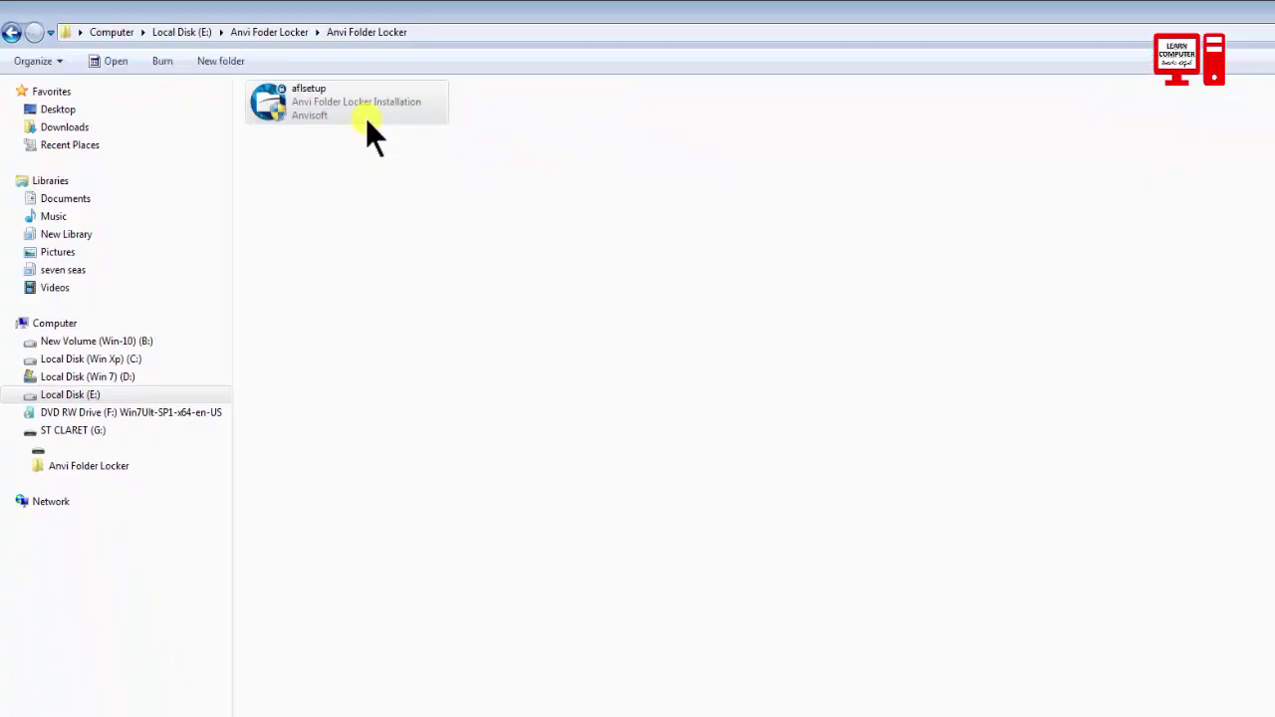
Install Anvi Folder Locker into D:\Program Files\Anvisoft\Anvi Folder Locker, skipping the changelog.
click(882, 587)
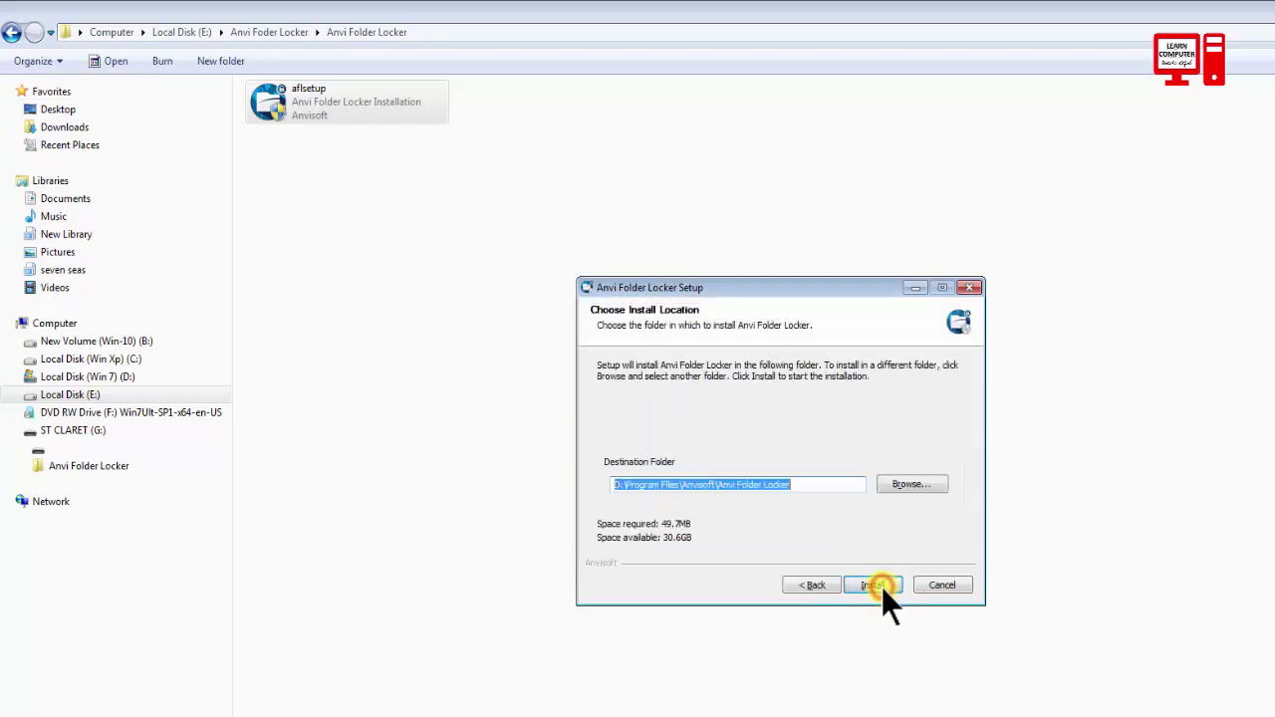
click(882, 585)
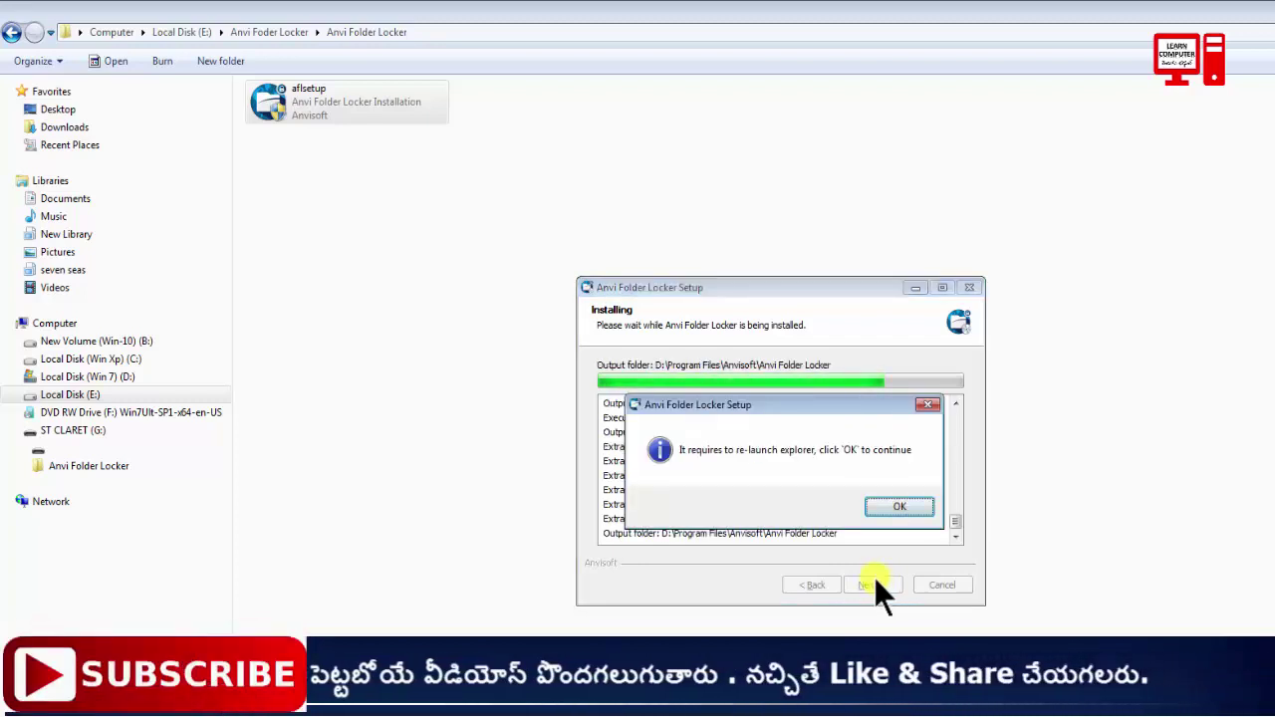
click(900, 507)
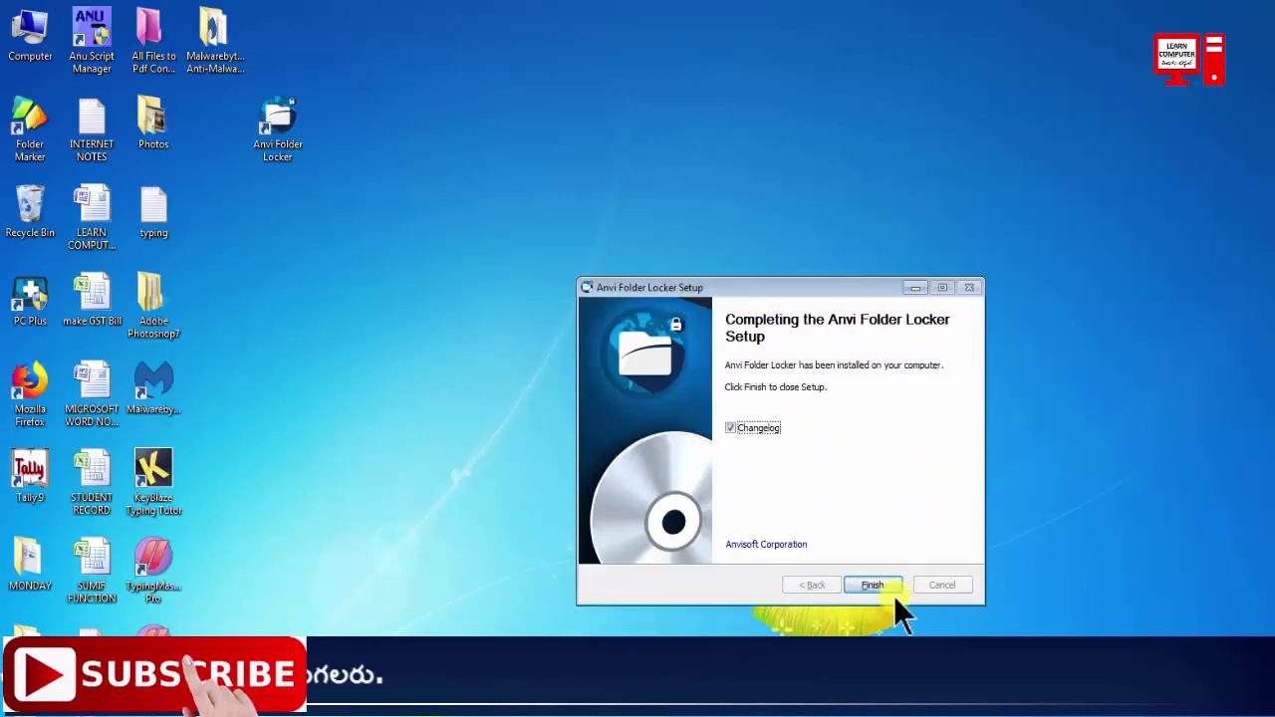
click(731, 428)
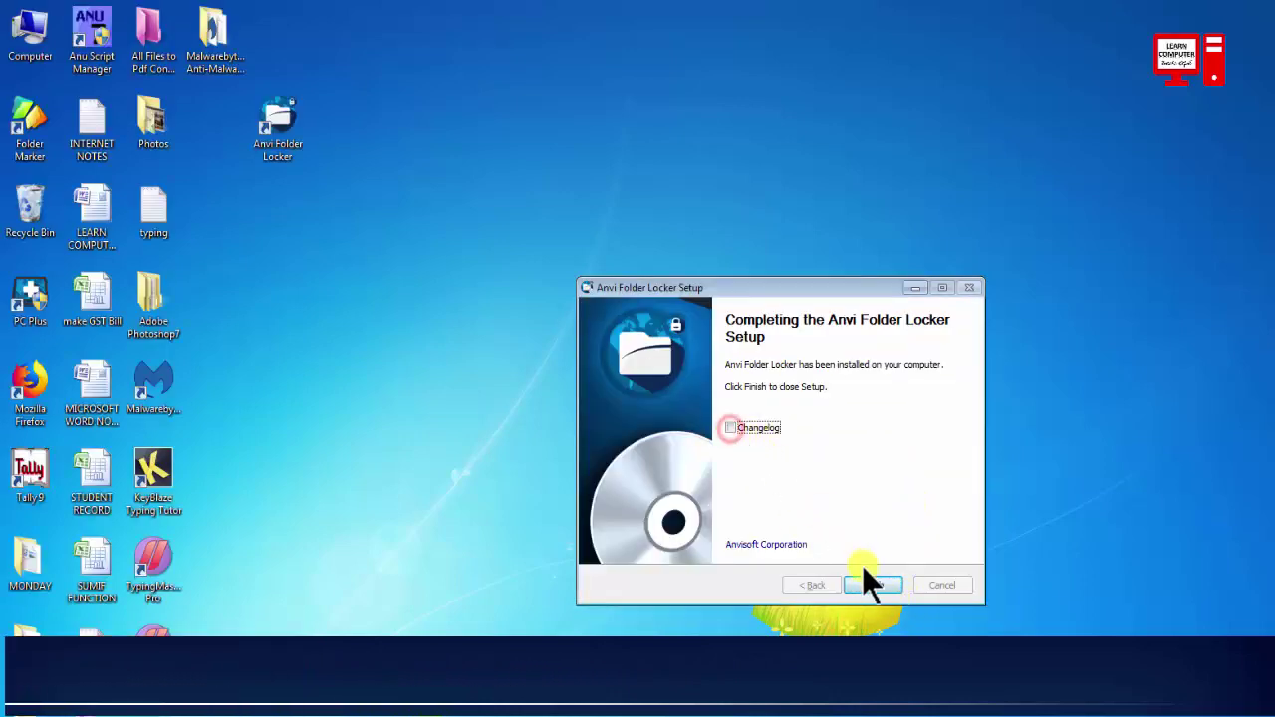
click(873, 585)
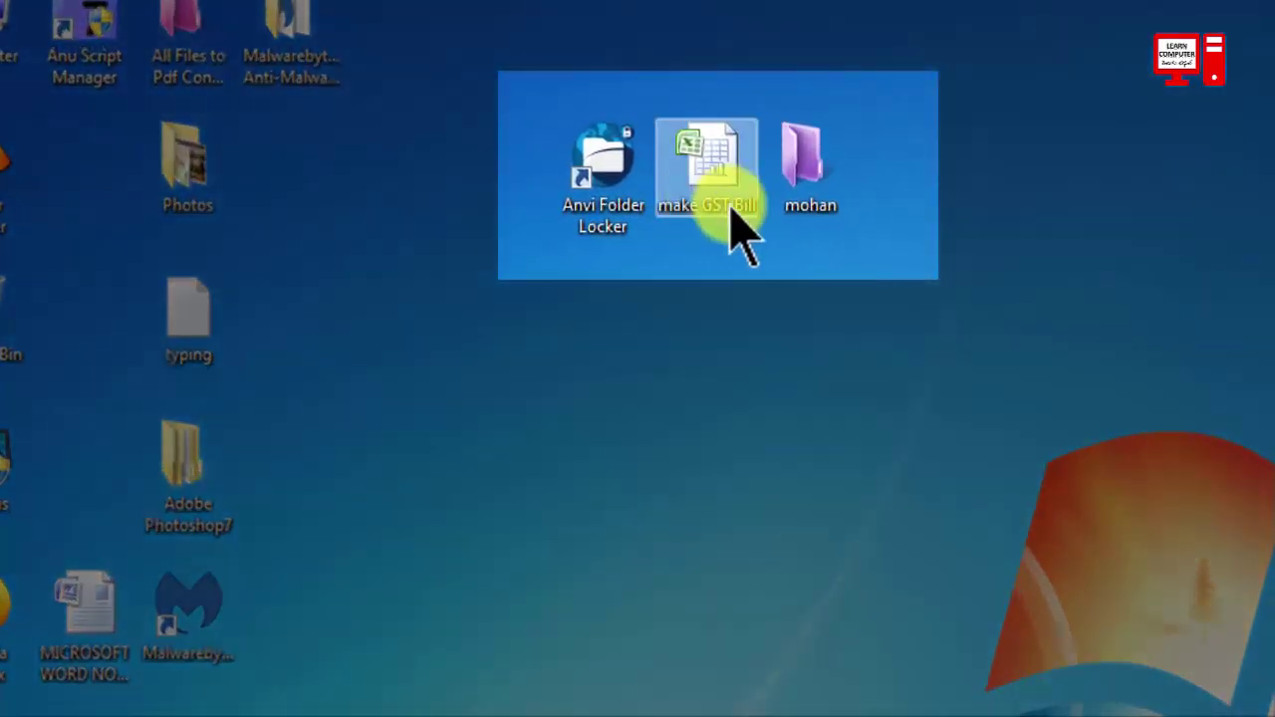
Point out the make GST Bill file and mohan folder, then launch Anvi Folder Locker from its shortcut.
click(713, 217)
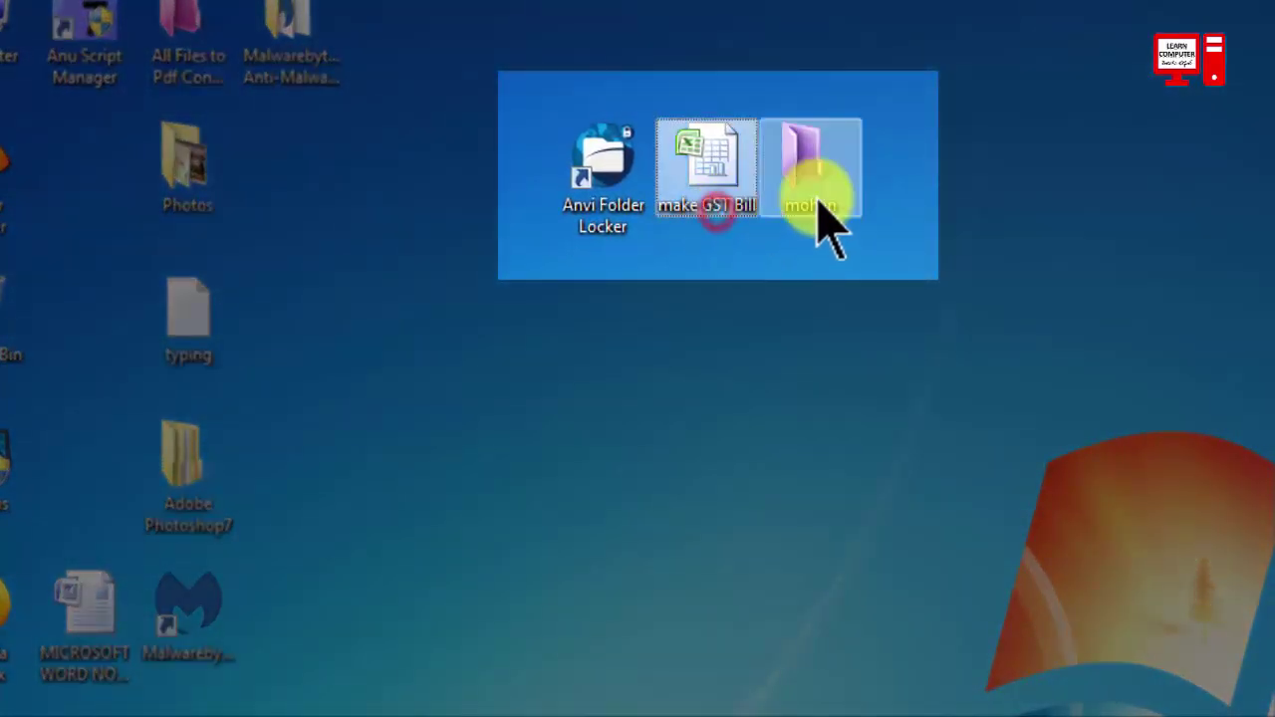
click(817, 204)
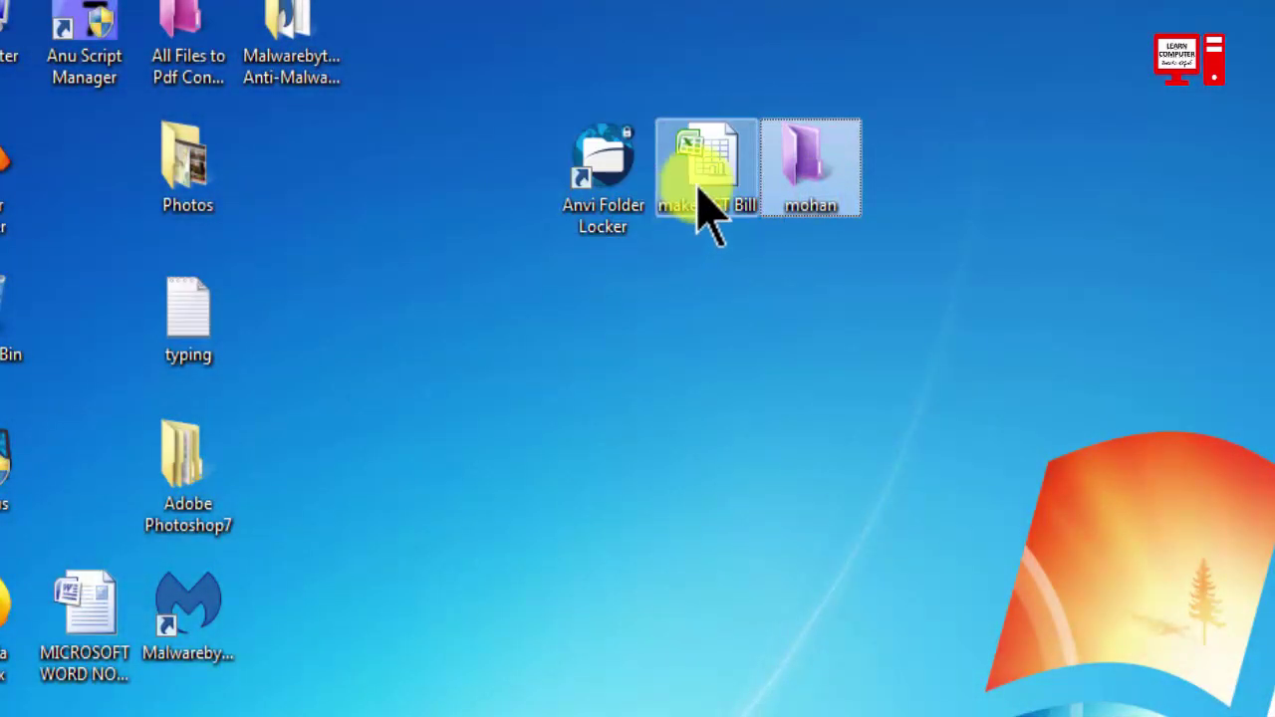
click(697, 191)
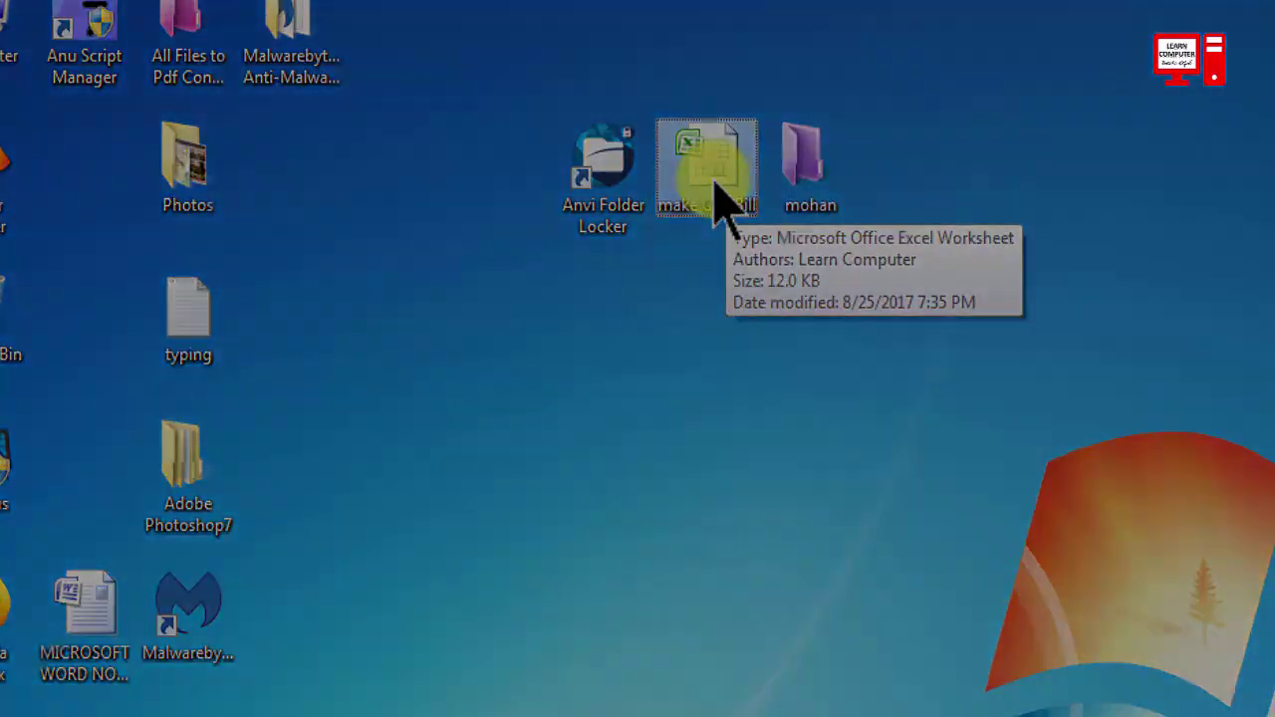
ctrl+click(601, 228)
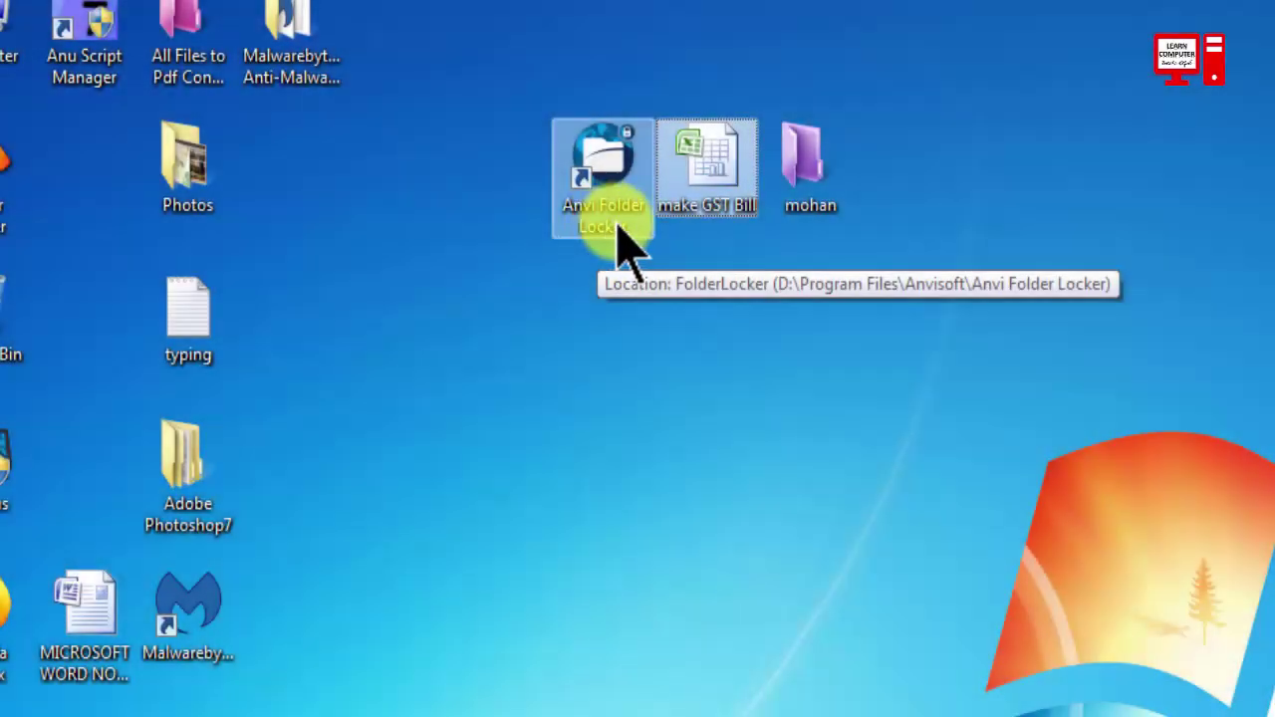
click(610, 224)
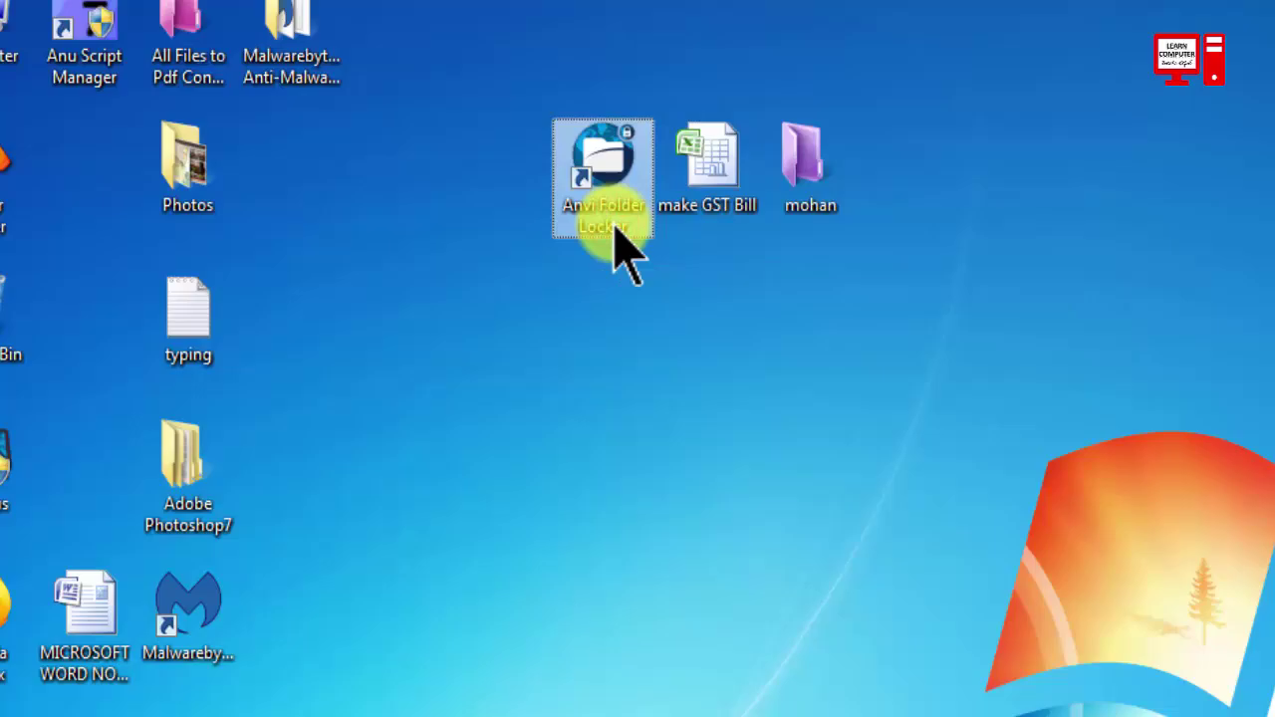
double_click(615, 234)
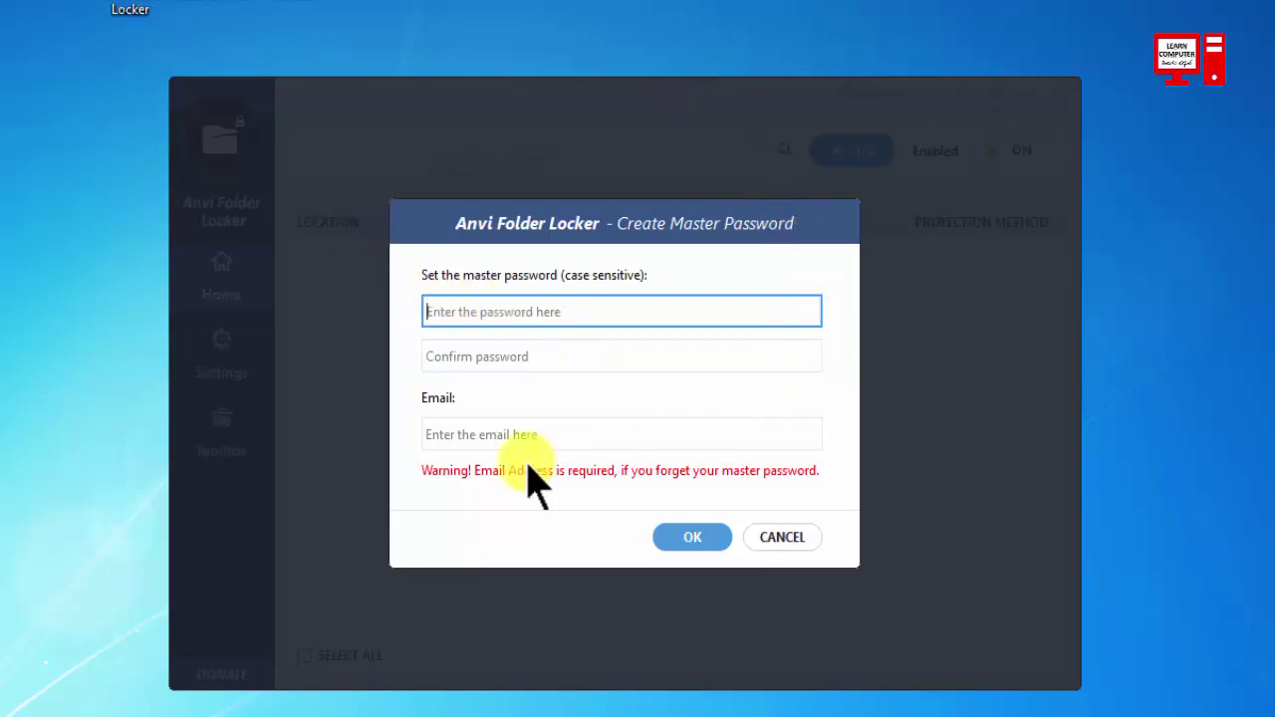
Enter a master password, its confirmation and a recovery email address, and submit them.
click(434, 356)
click(435, 313)
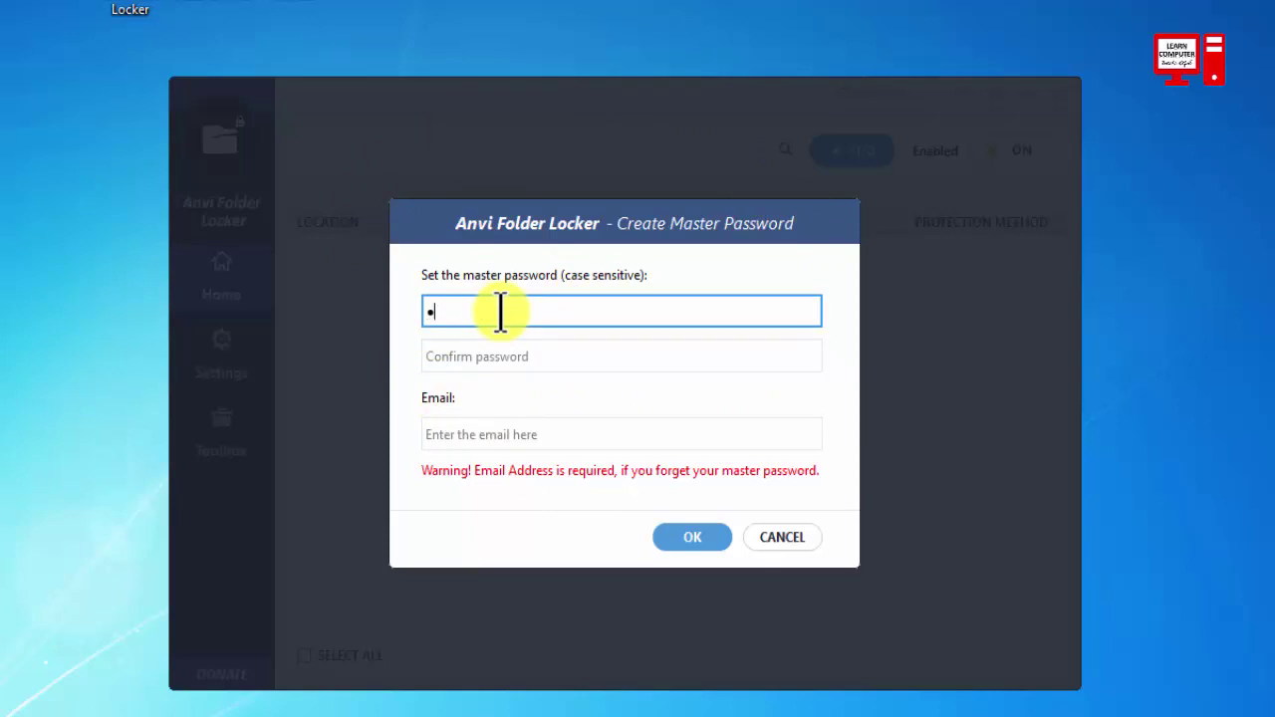
click(472, 356)
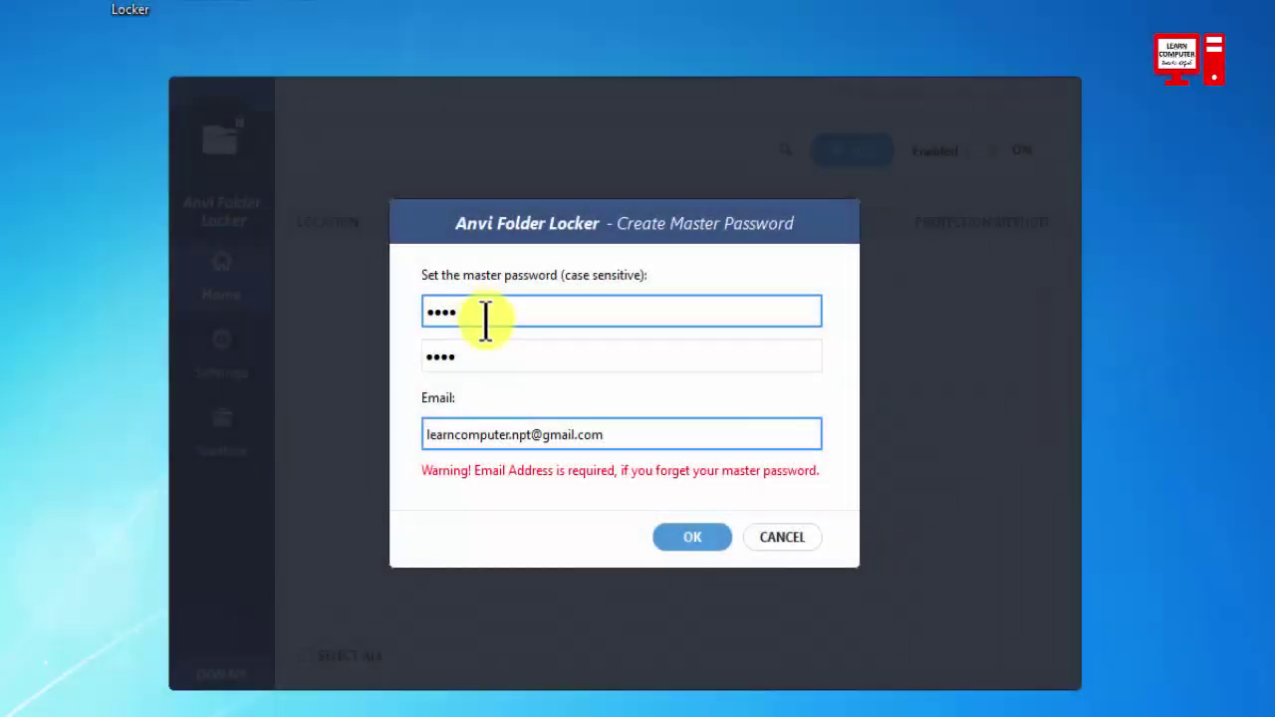
click(489, 350)
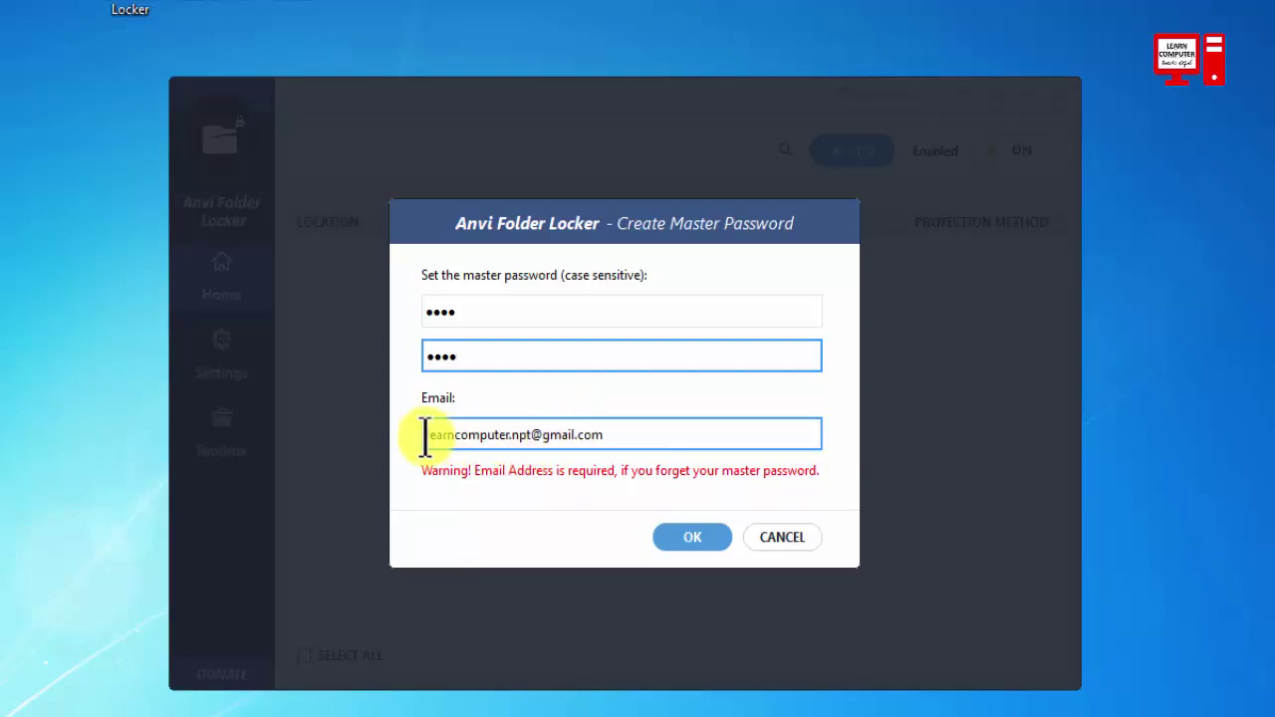
drag(425, 436, 641, 445)
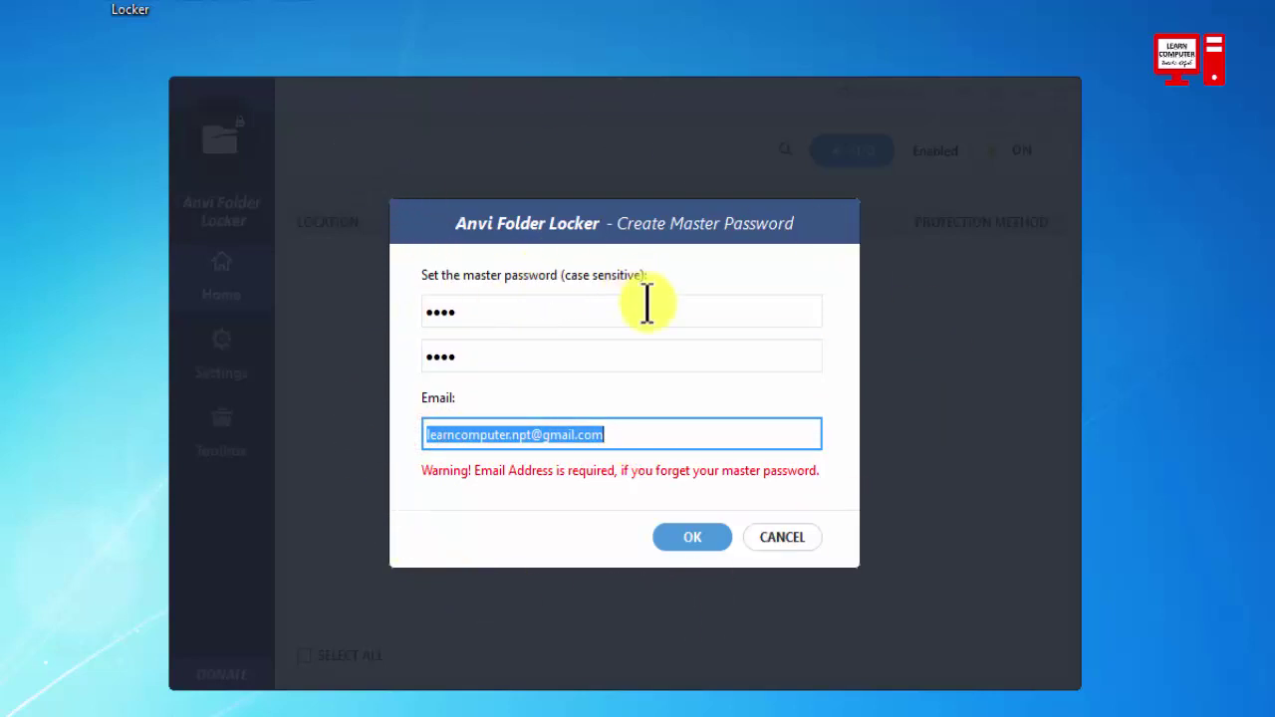
drag(627, 428, 386, 426)
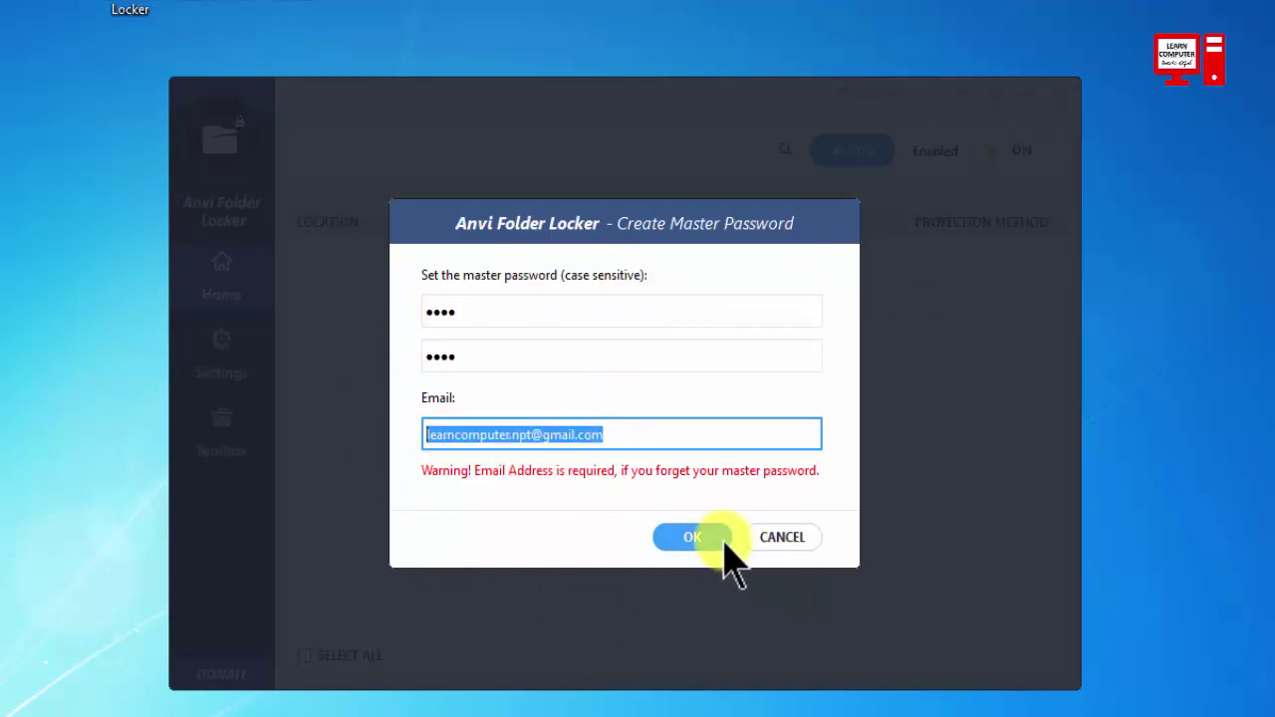
click(695, 538)
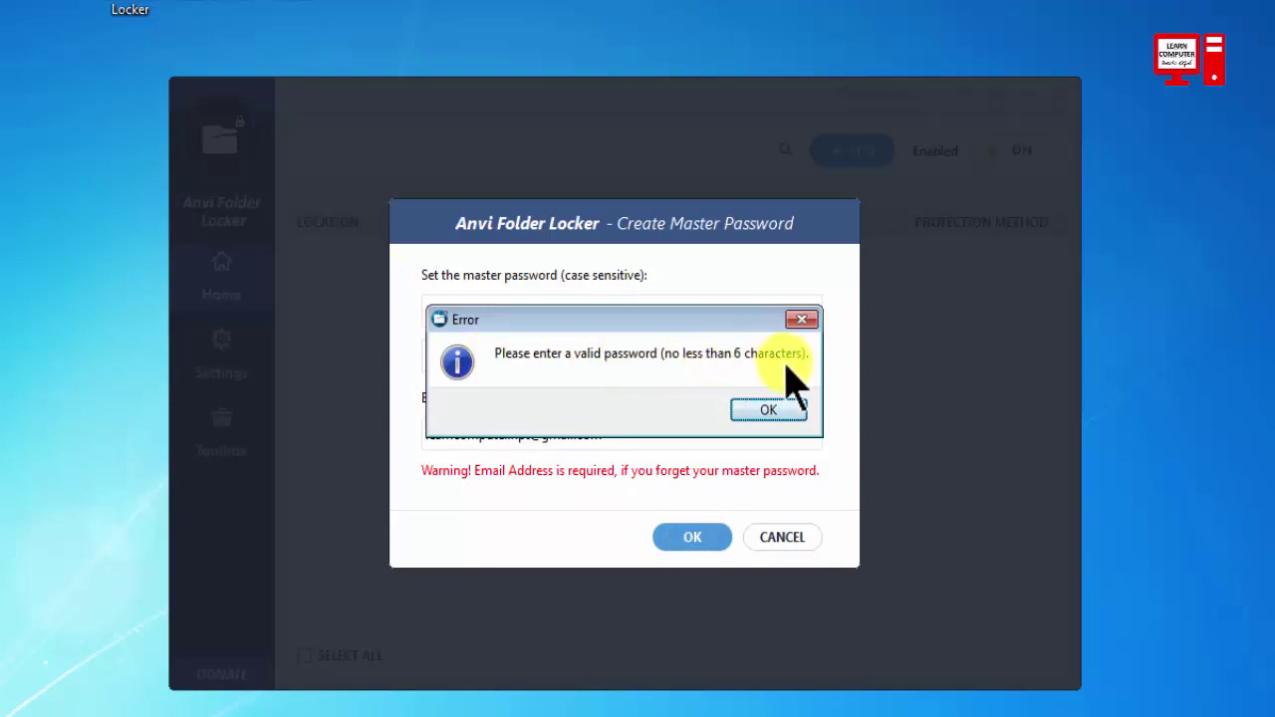
Dismiss the too-short error and replace it with a master password of at least 6 characters.
click(767, 412)
double_click(484, 312)
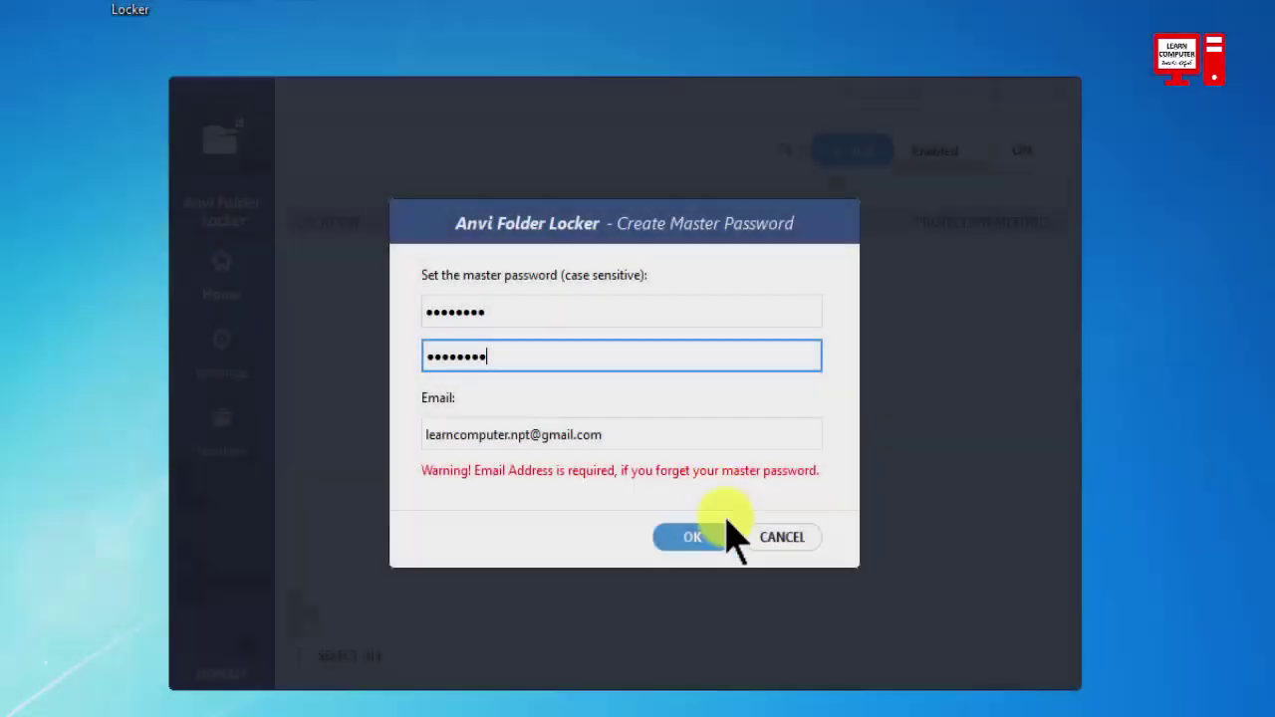
click(695, 536)
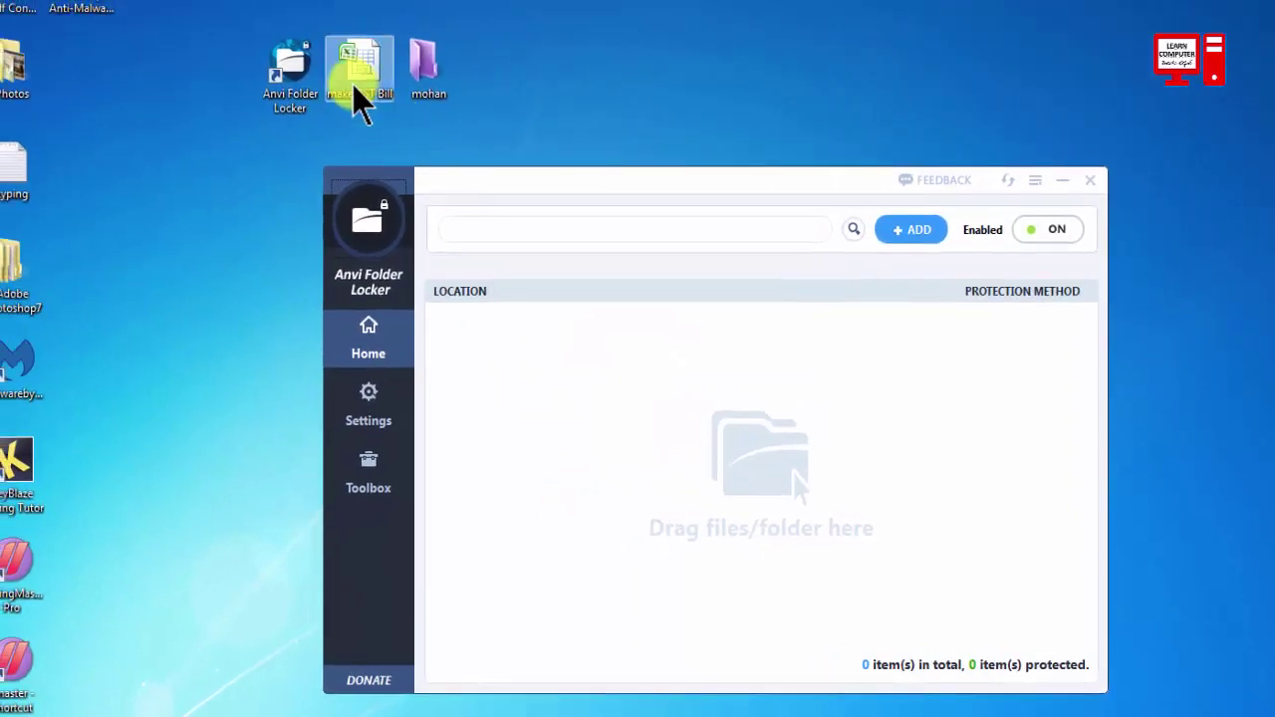
Add make GST Bill.xlsx from the Desktop to the protection list and tick its entry.
drag(361, 99, 788, 484)
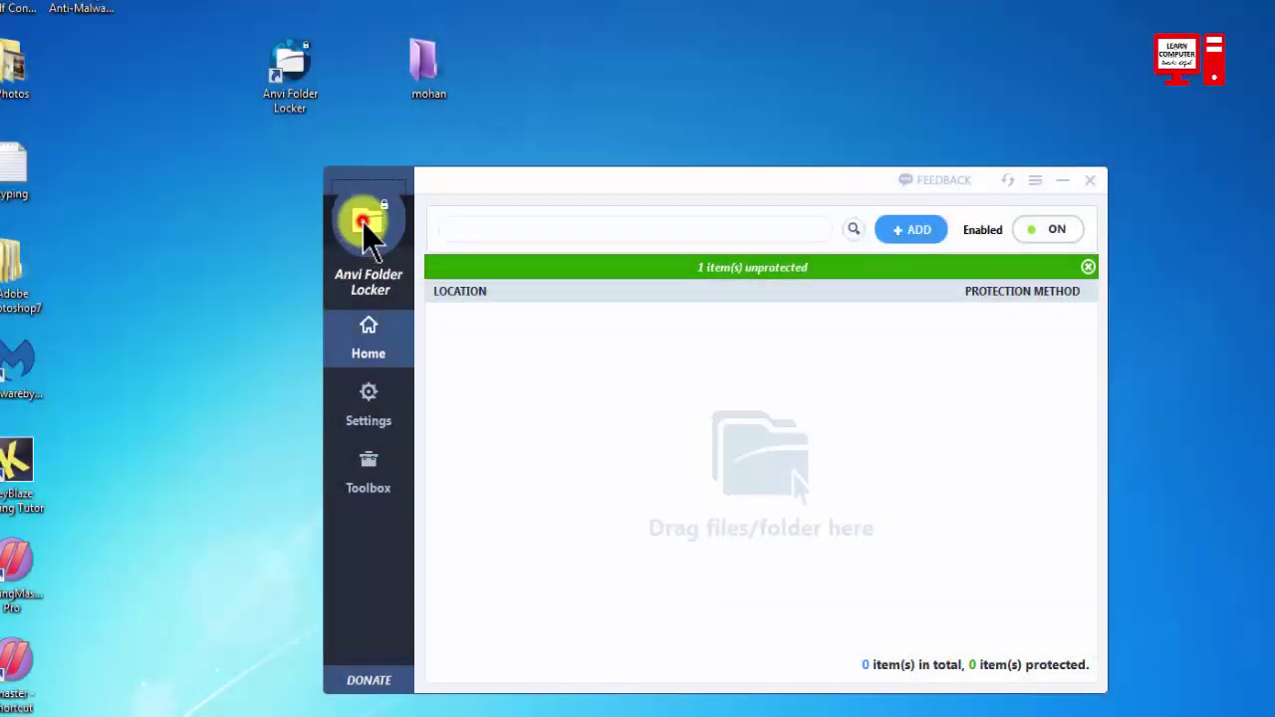
click(362, 221)
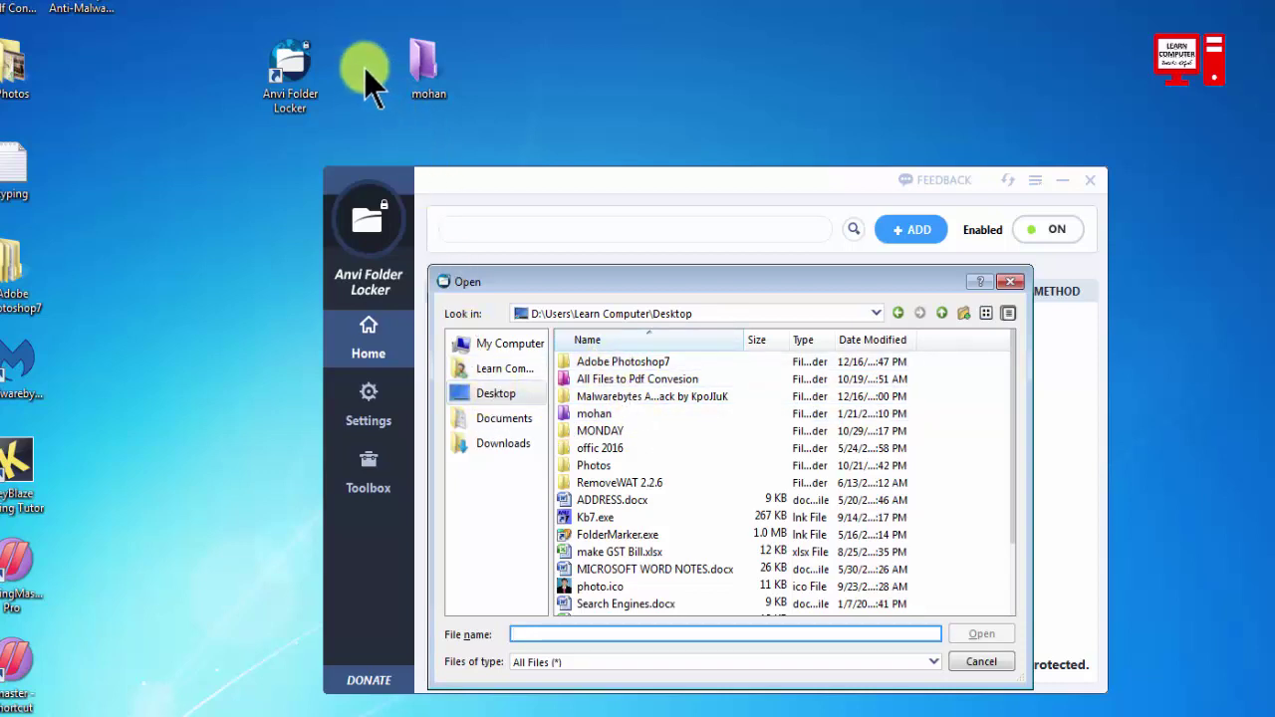
click(637, 449)
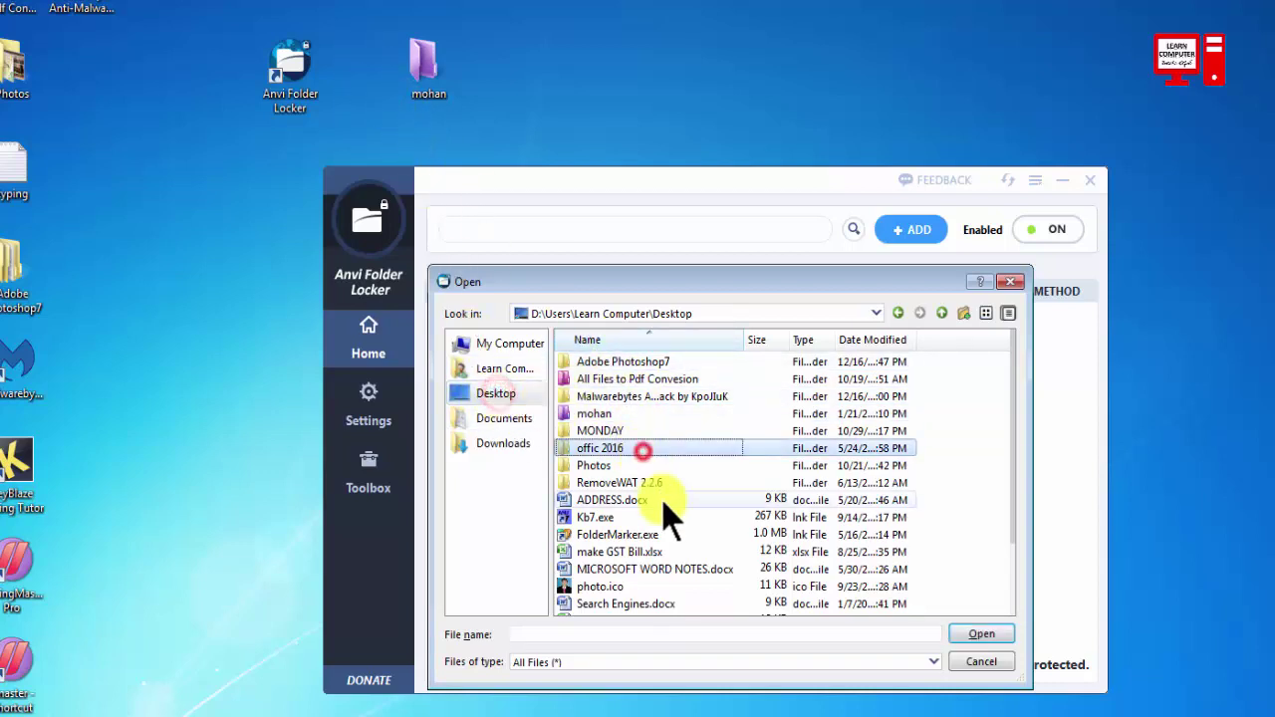
scroll(665, 503, down, 2)
click(623, 469)
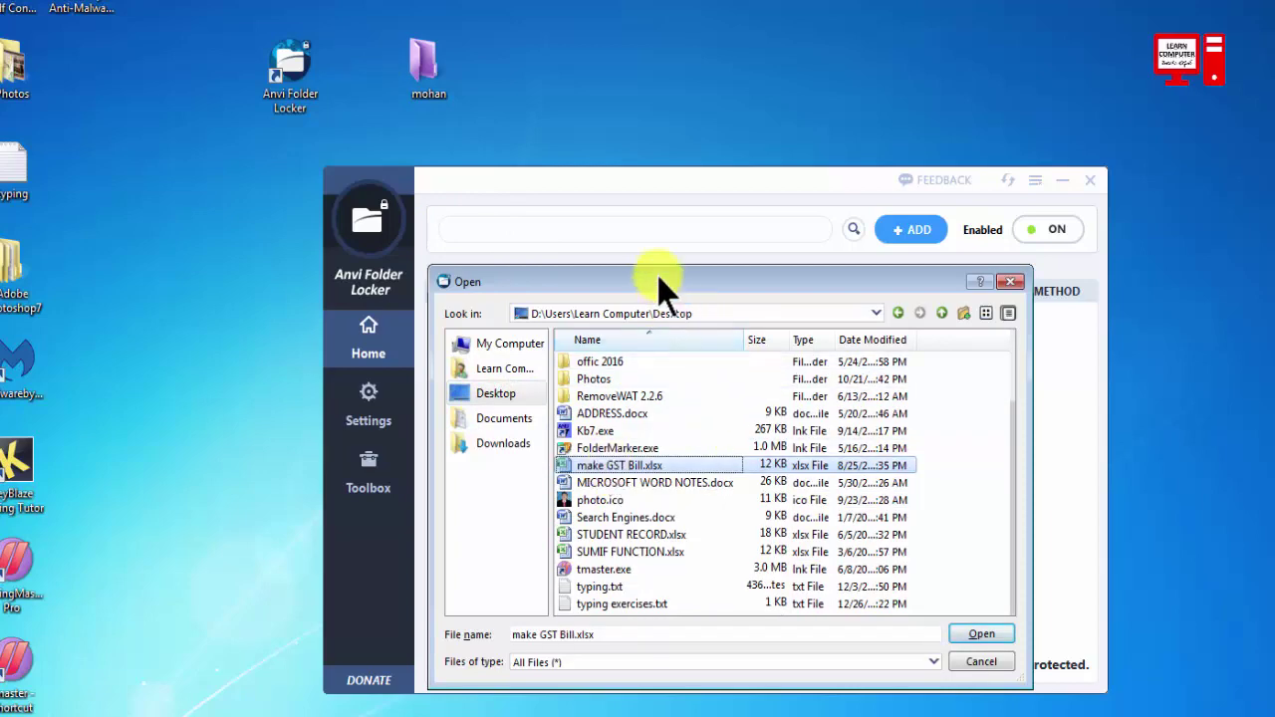
drag(655, 283, 697, 224)
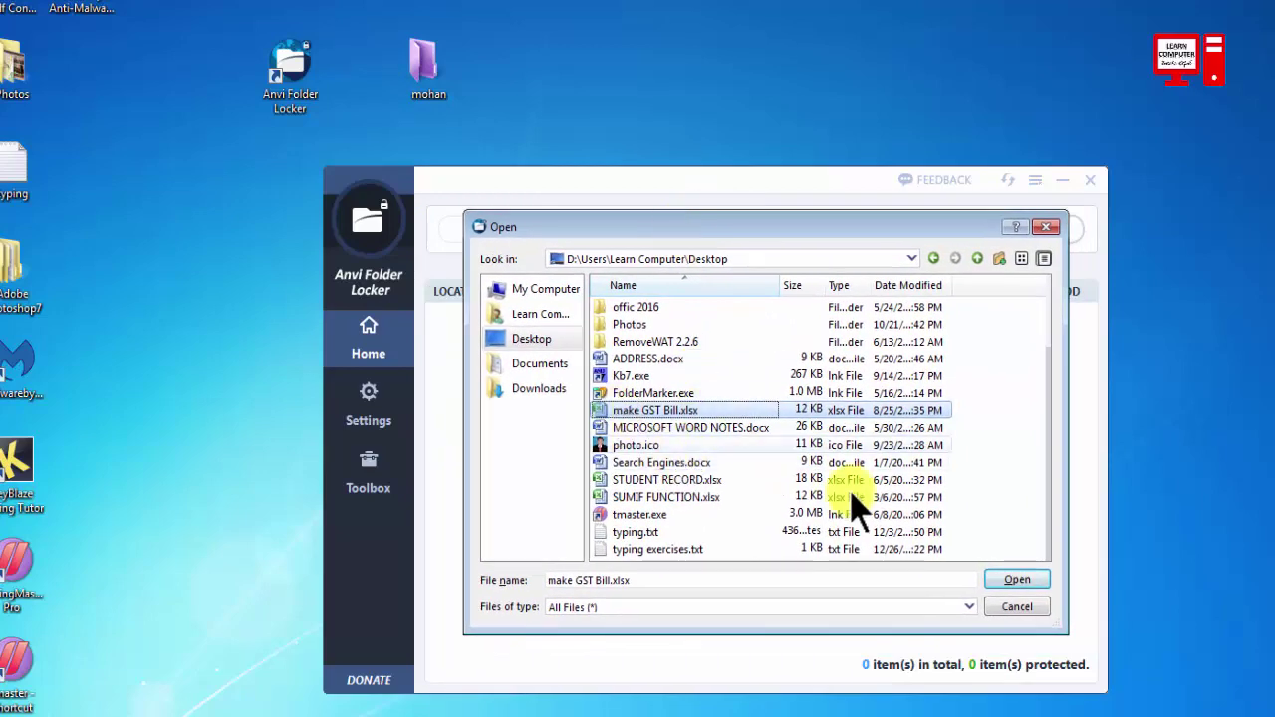
key(Return)
click(443, 329)
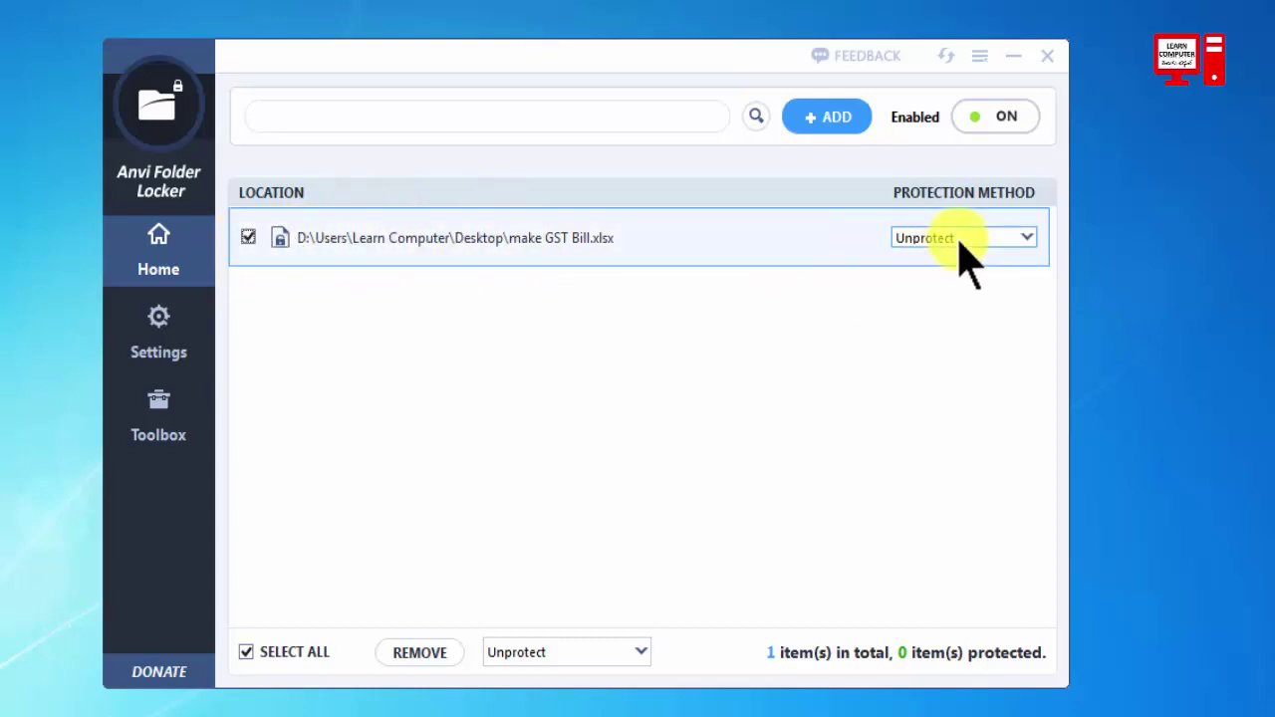
Protect make GST Bill.xlsx with Hide, switch it to Lock, and move its icon beside mohan.
click(1029, 236)
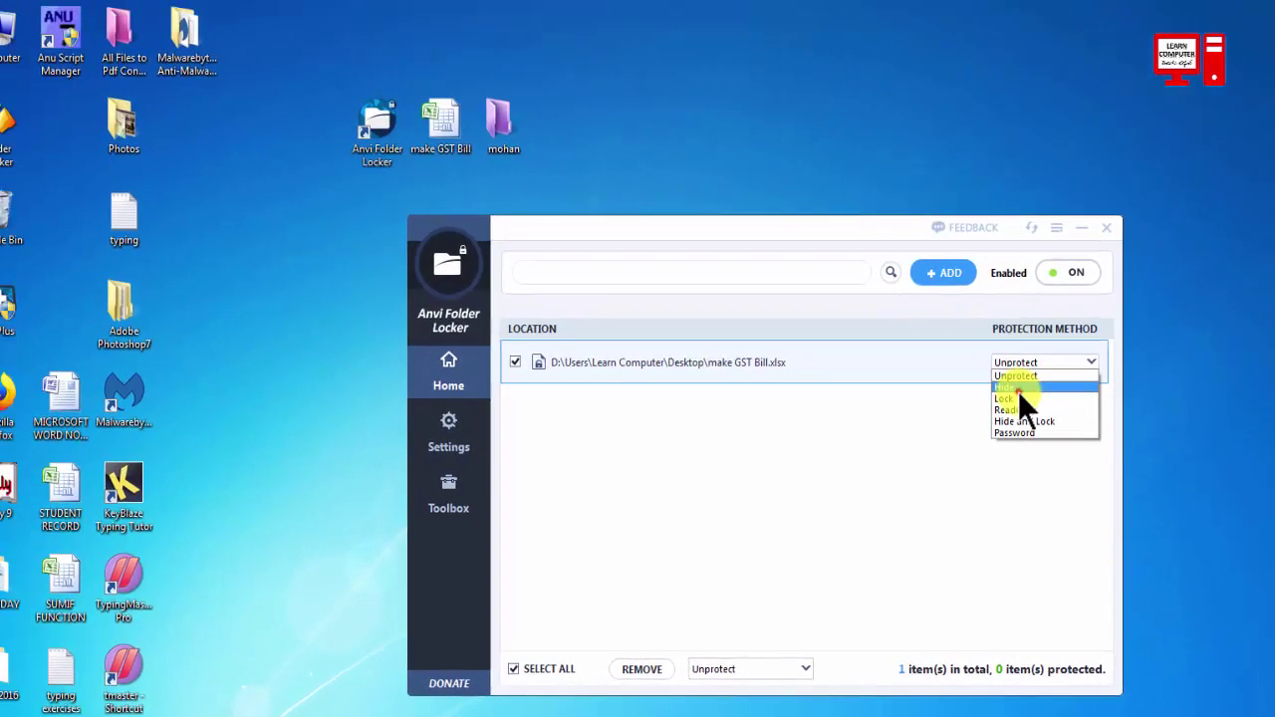
click(1017, 390)
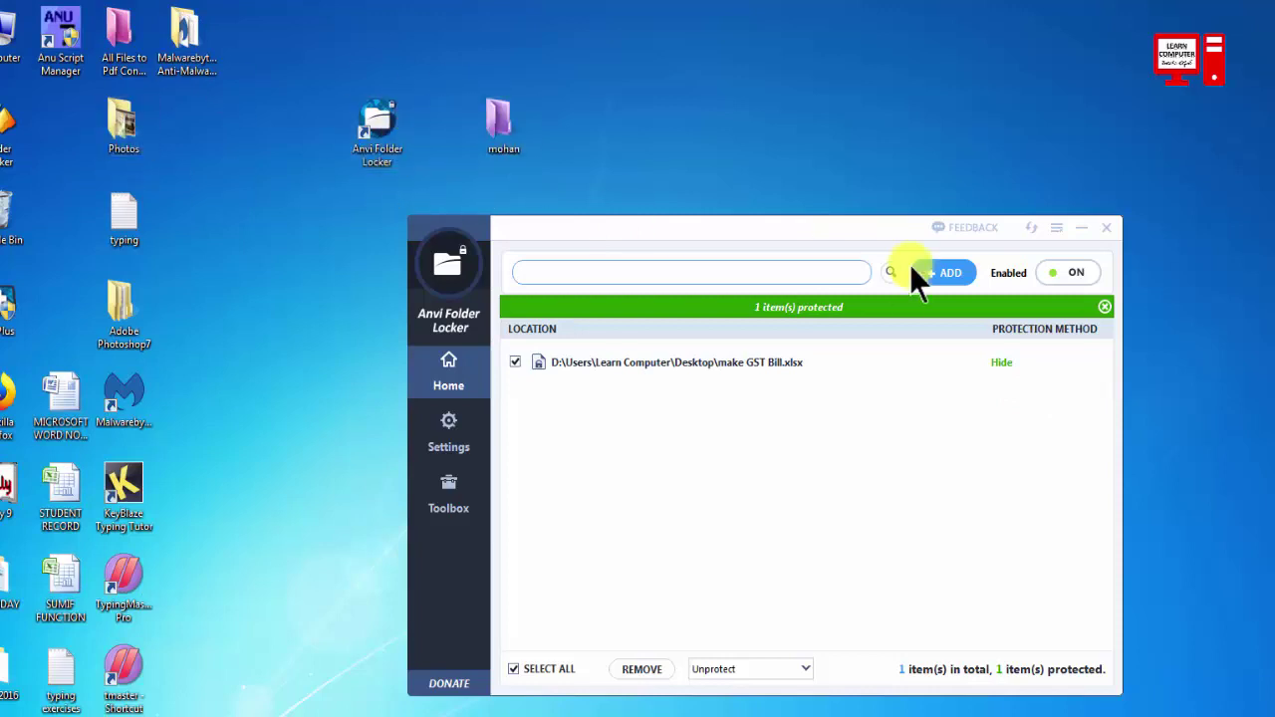
click(1071, 362)
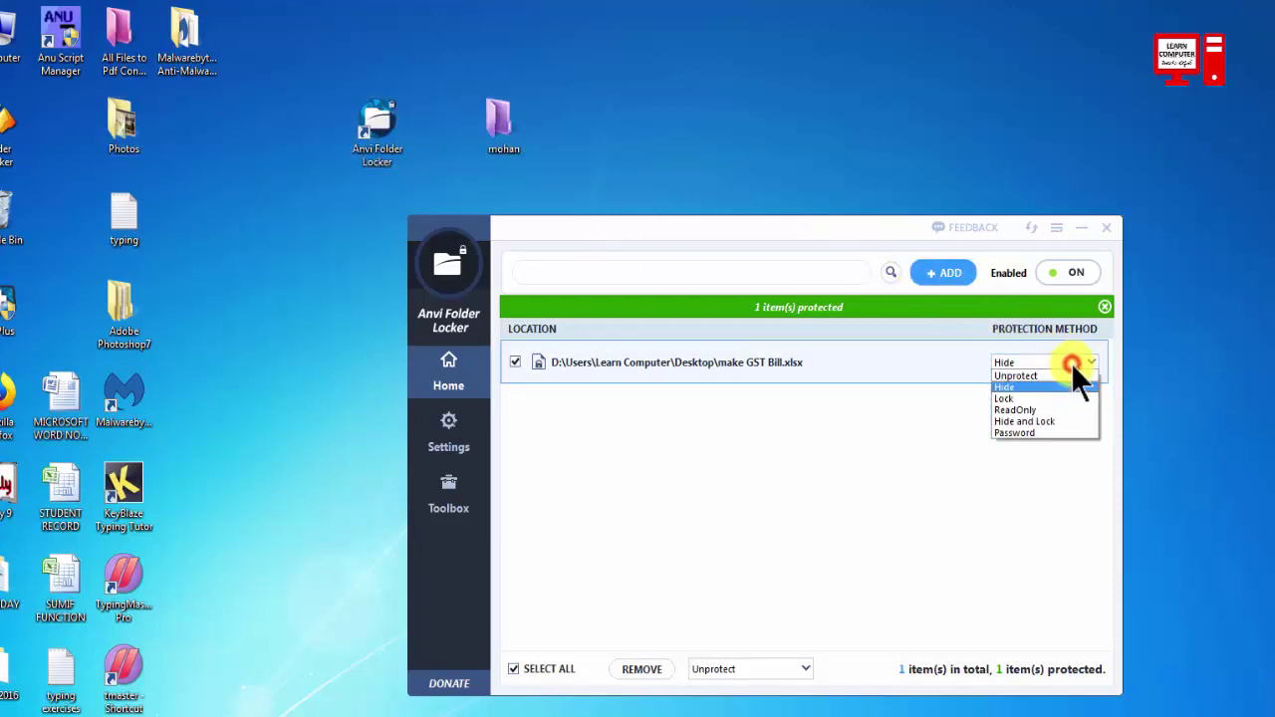
click(1023, 396)
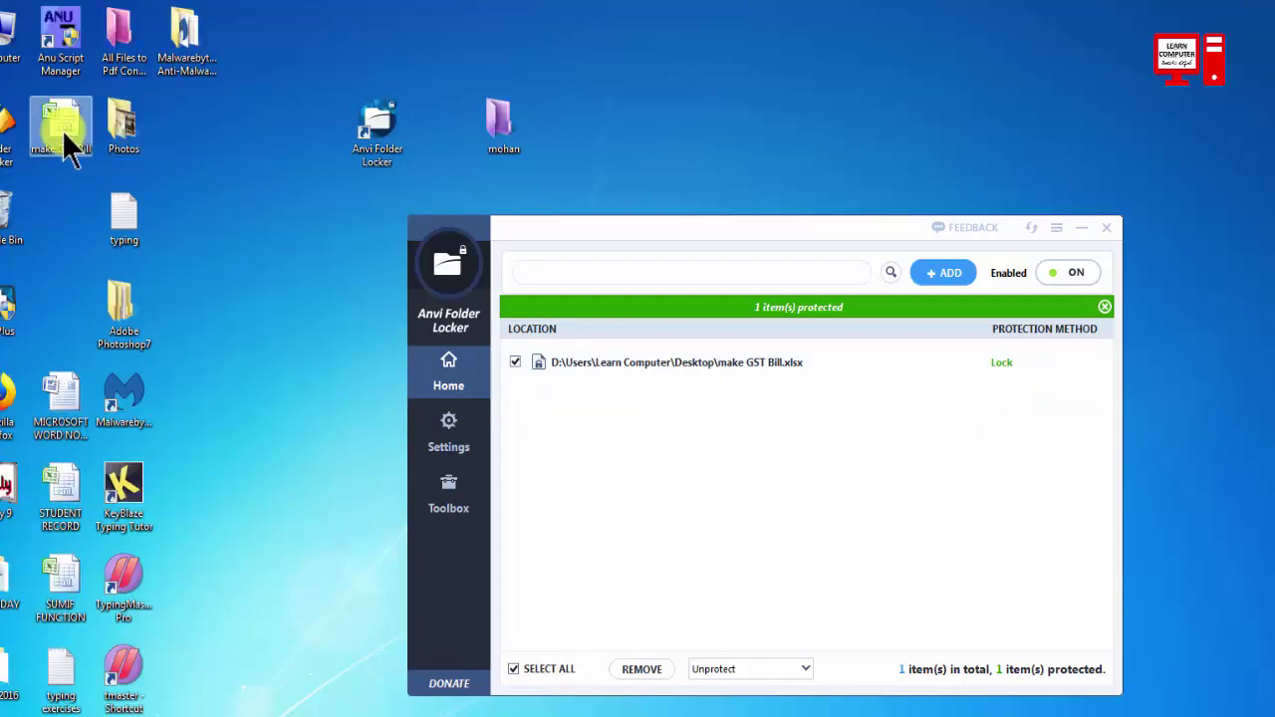
drag(64, 134, 439, 137)
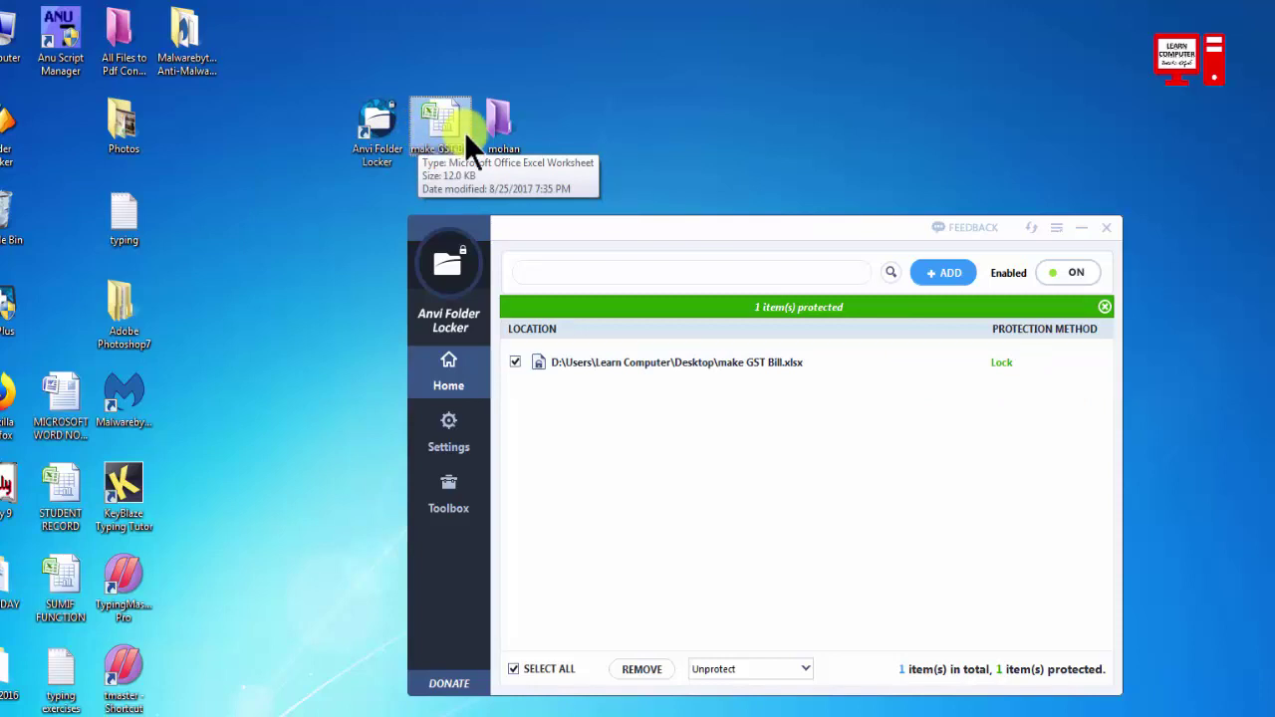
drag(554, 221, 916, 122)
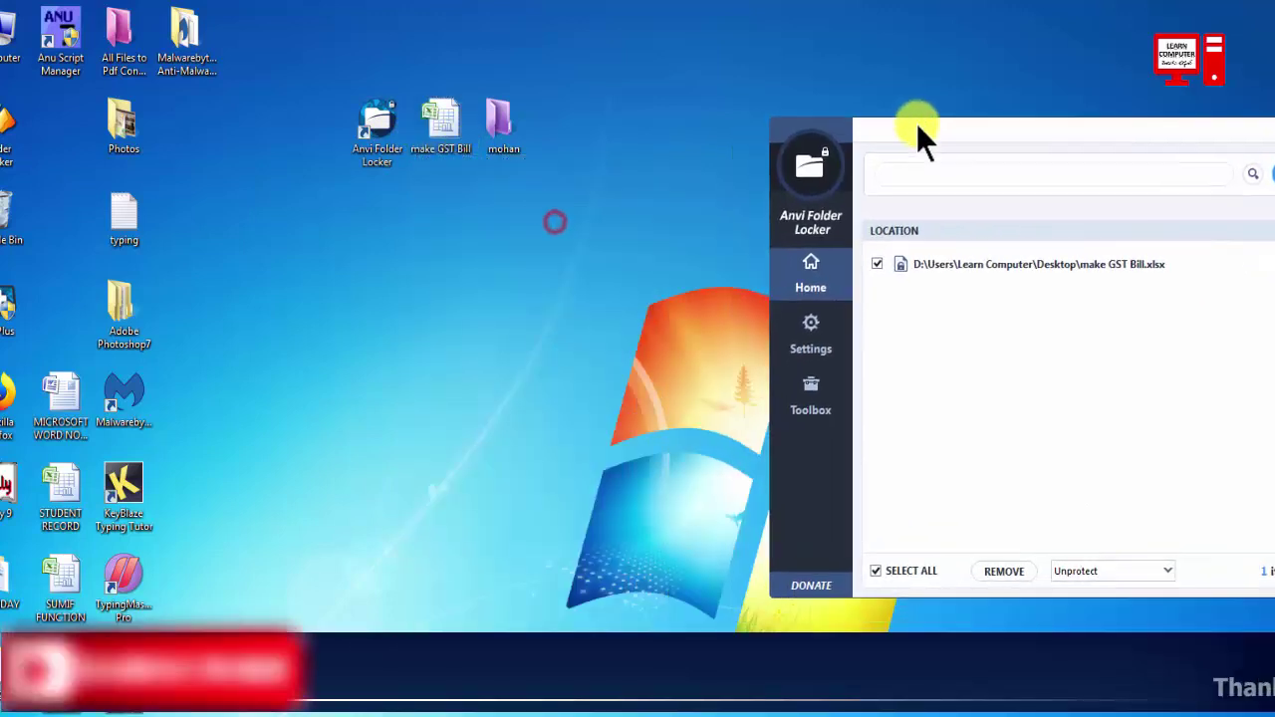
double_click(431, 115)
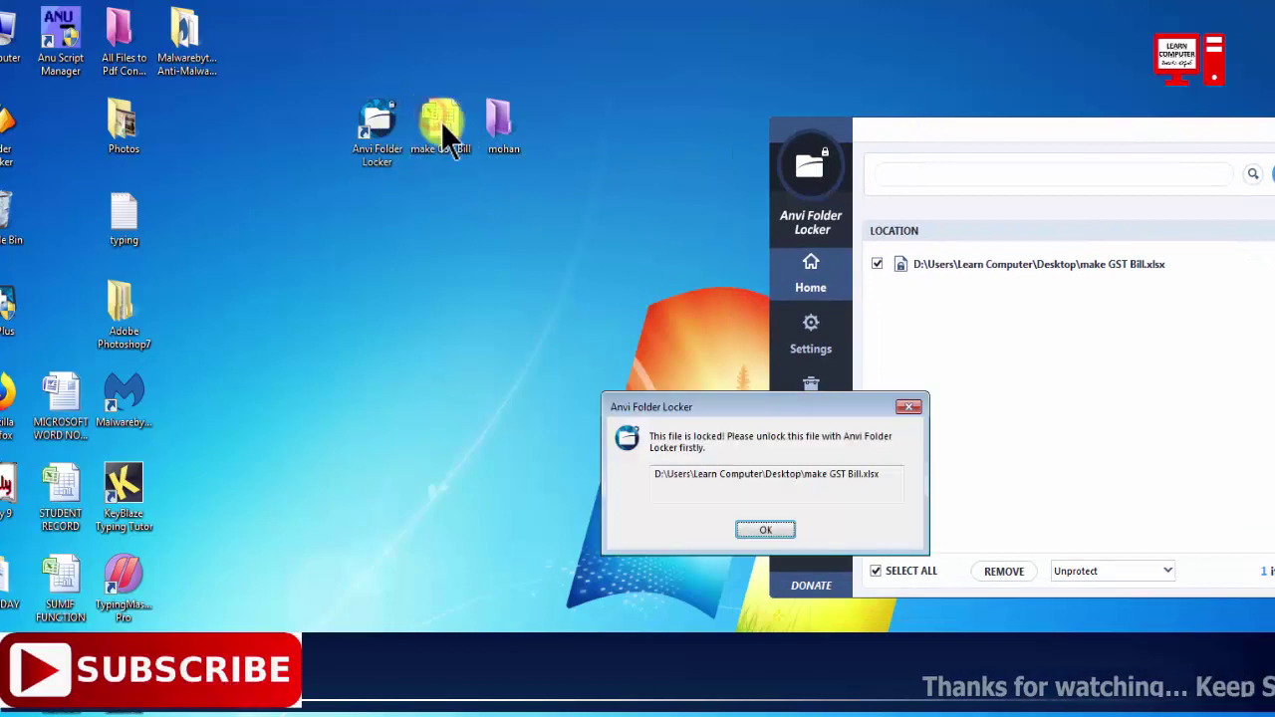
click(765, 529)
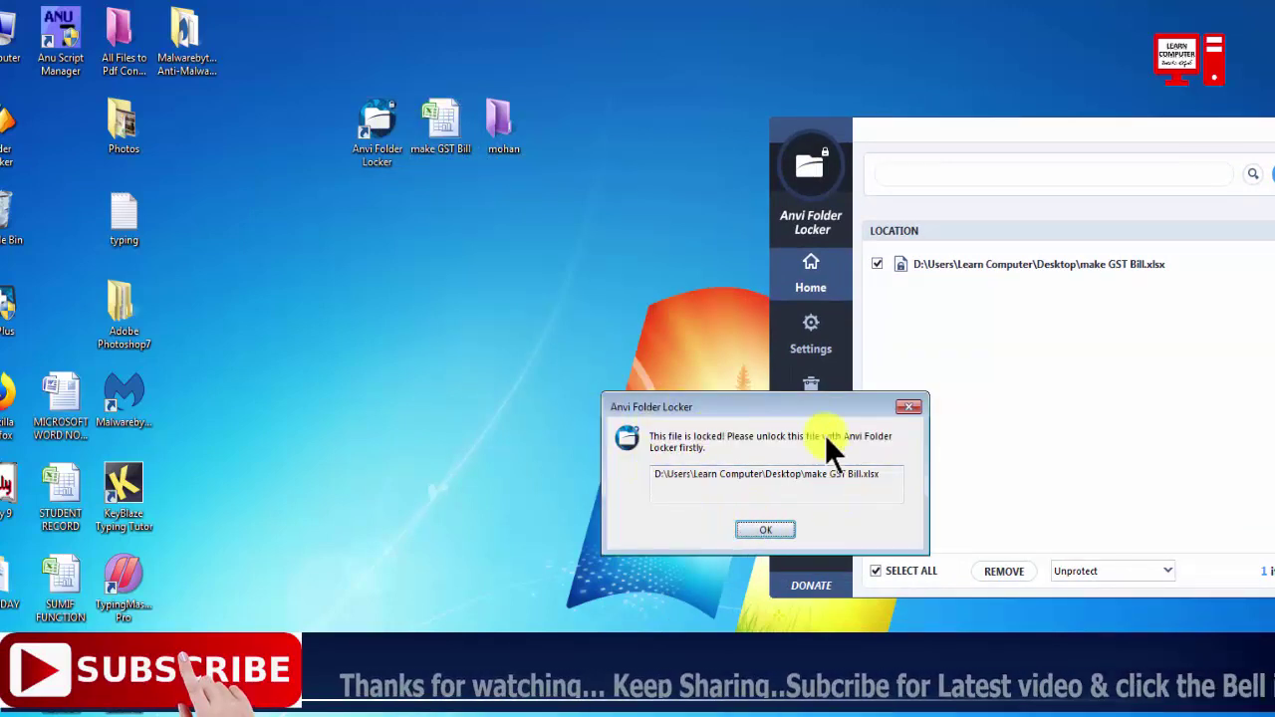
click(751, 529)
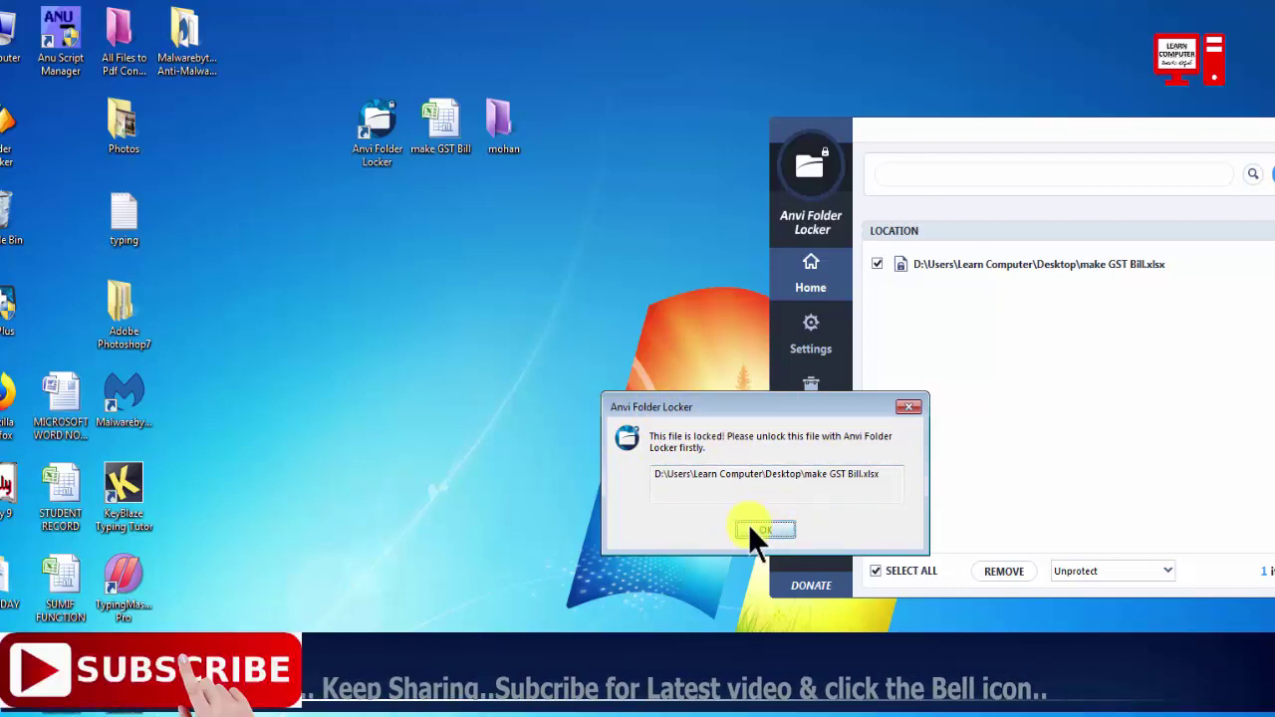
click(766, 530)
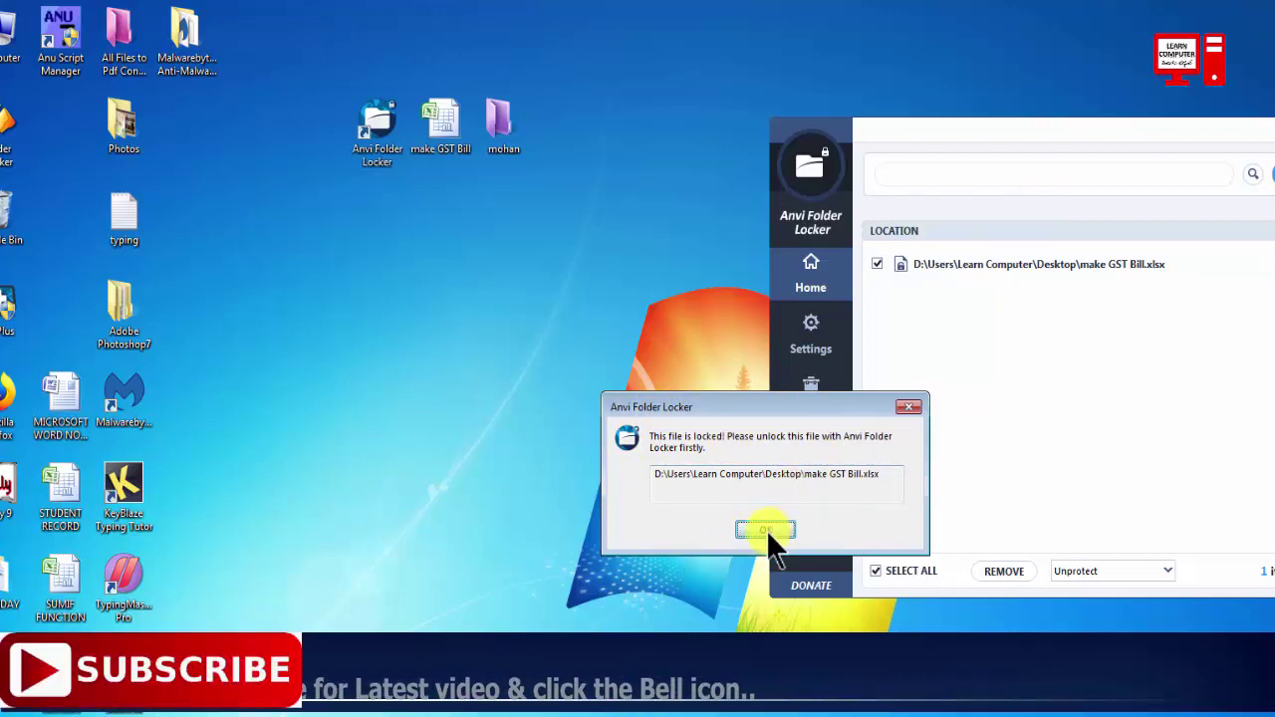
drag(1009, 129, 707, 269)
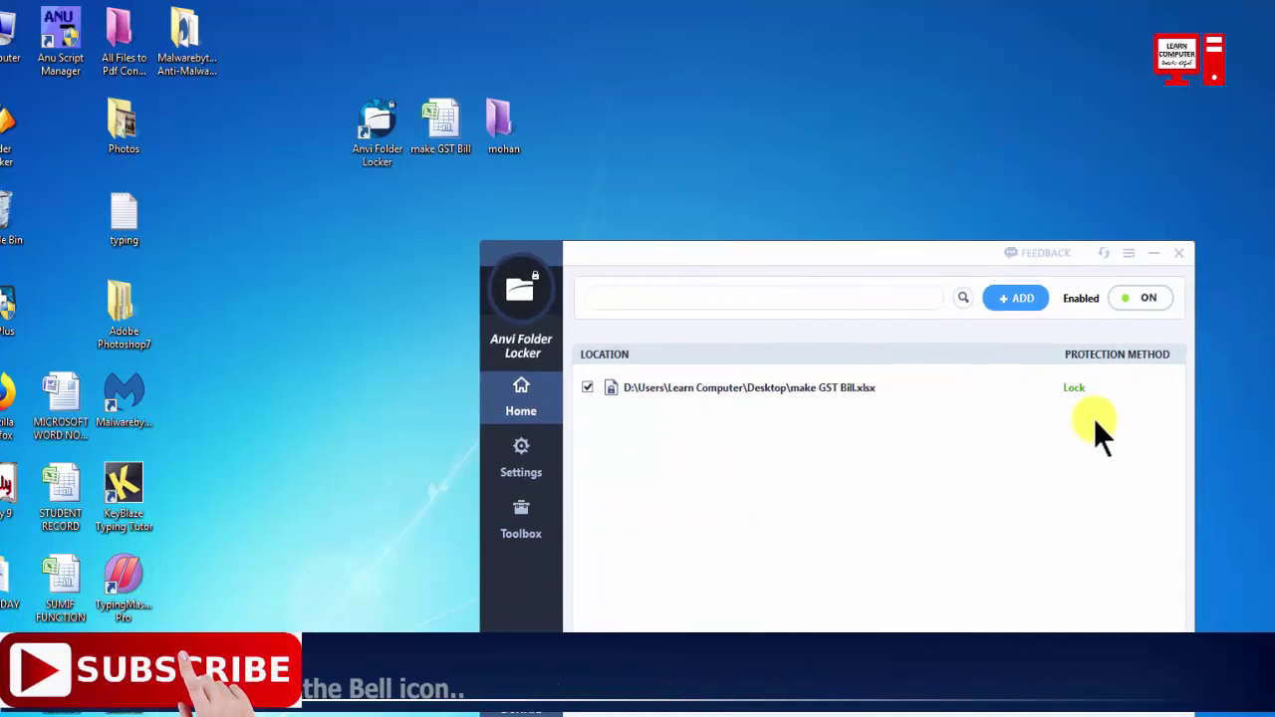
Switch make GST Bill.xlsx to ReadOnly protection and try opening it from the desktop.
click(1079, 382)
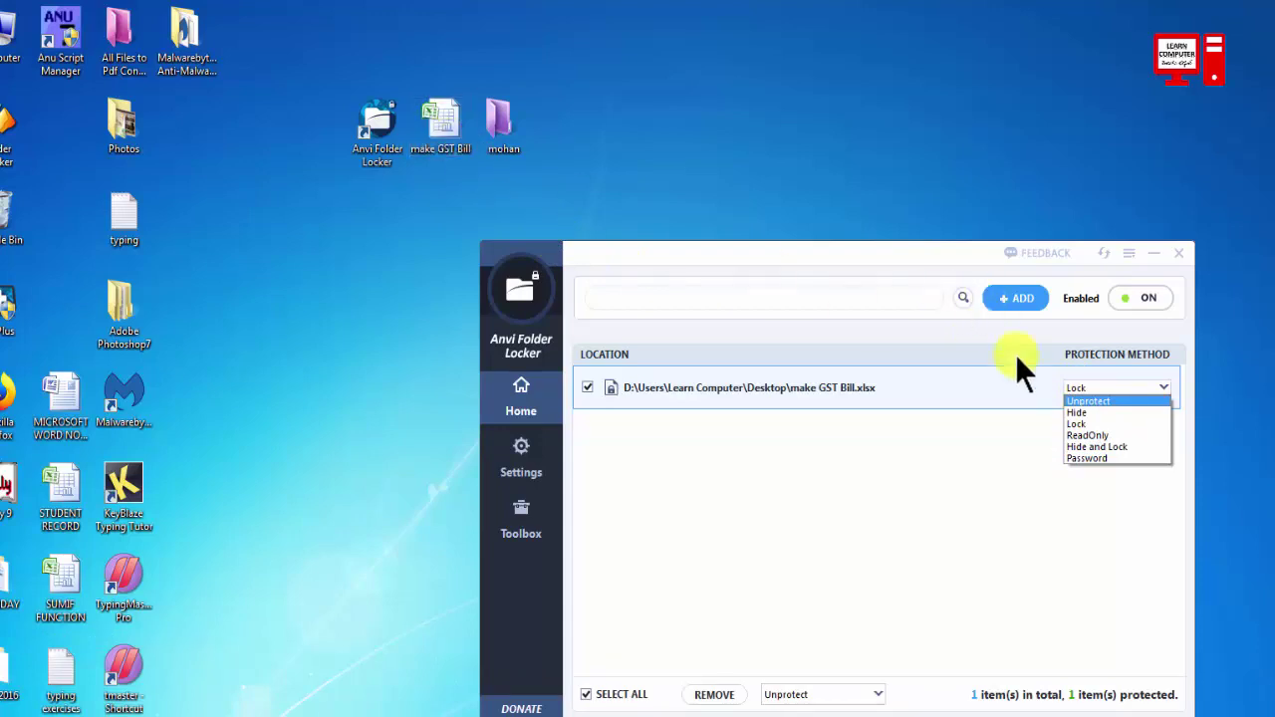
click(1088, 436)
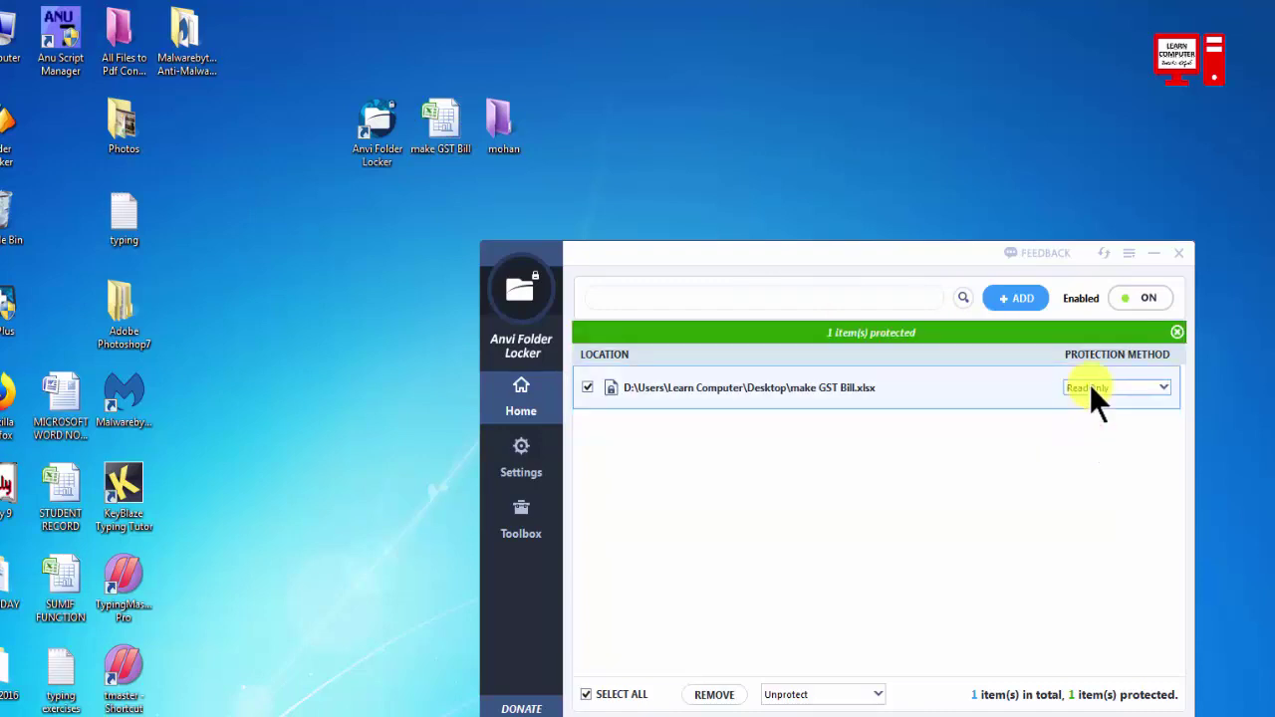
click(448, 129)
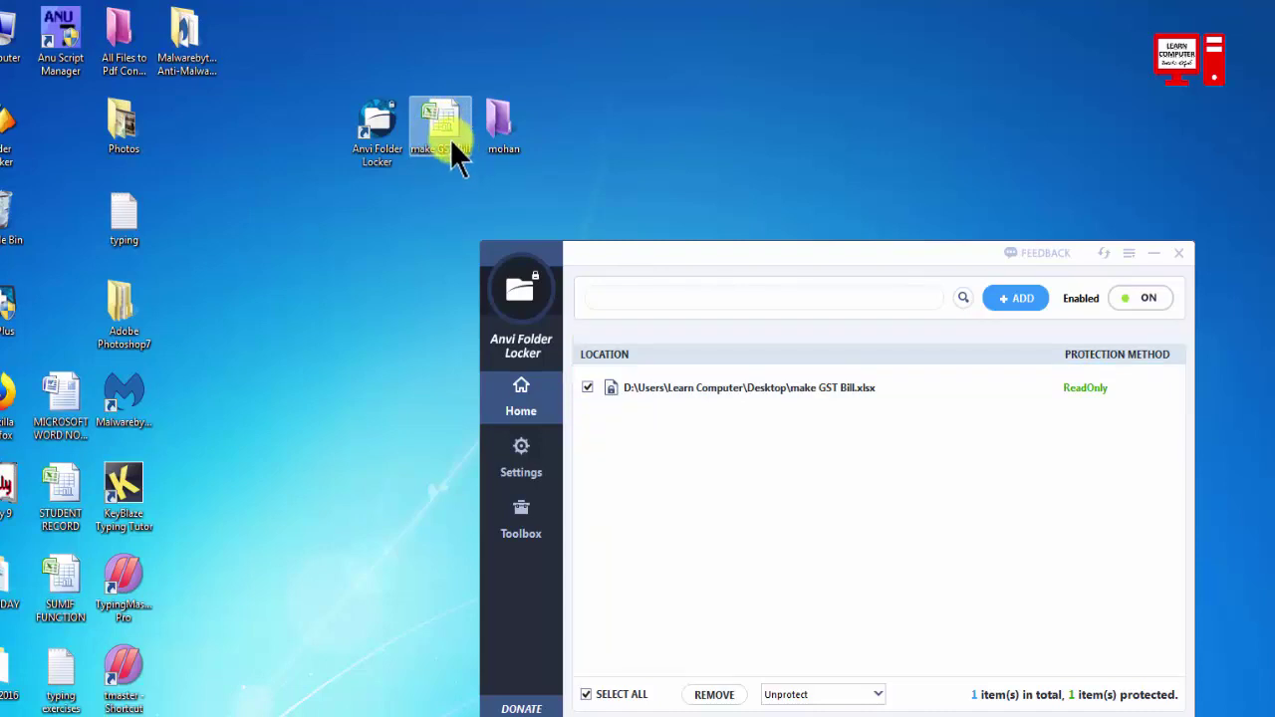
mouse_move(1108, 392)
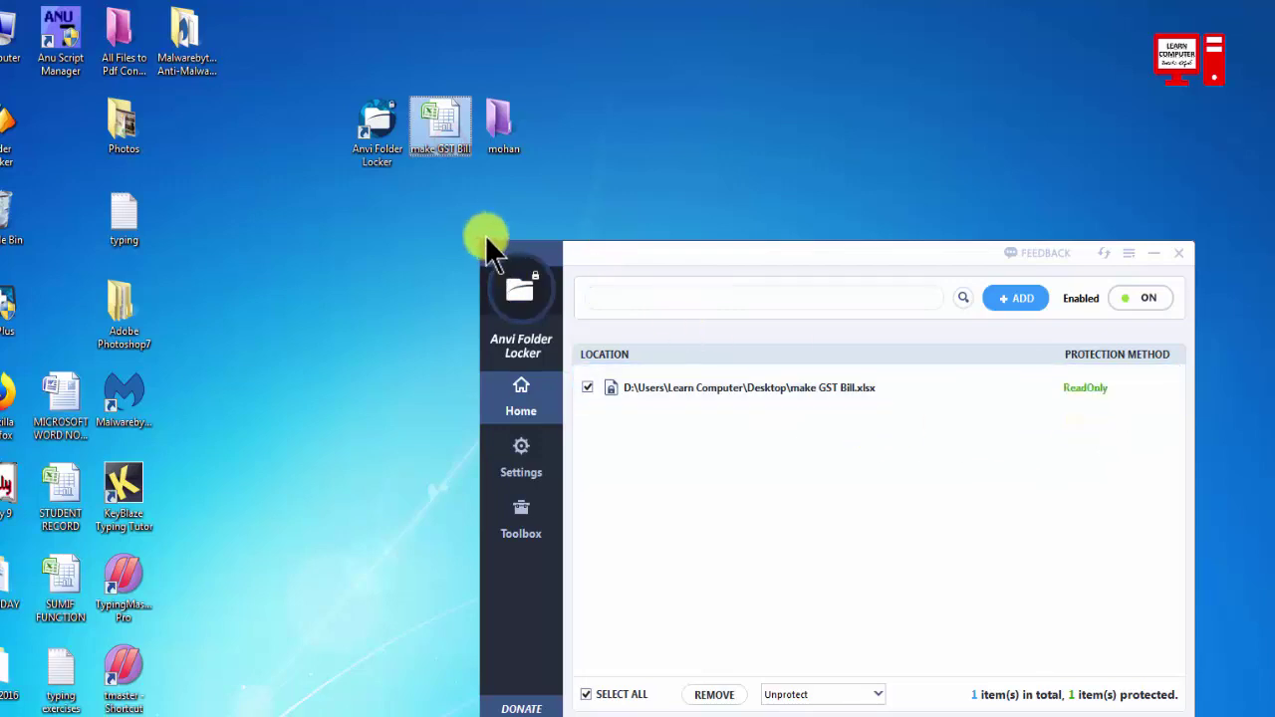
click(433, 130)
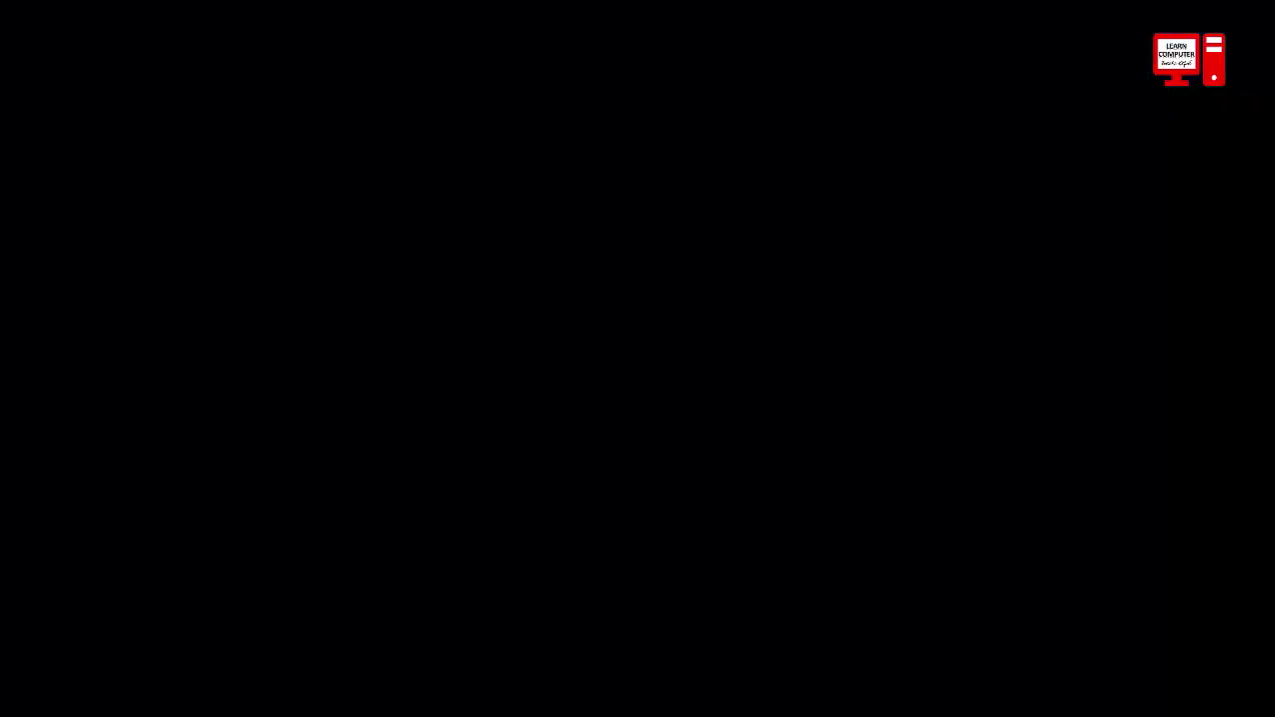
click(1118, 388)
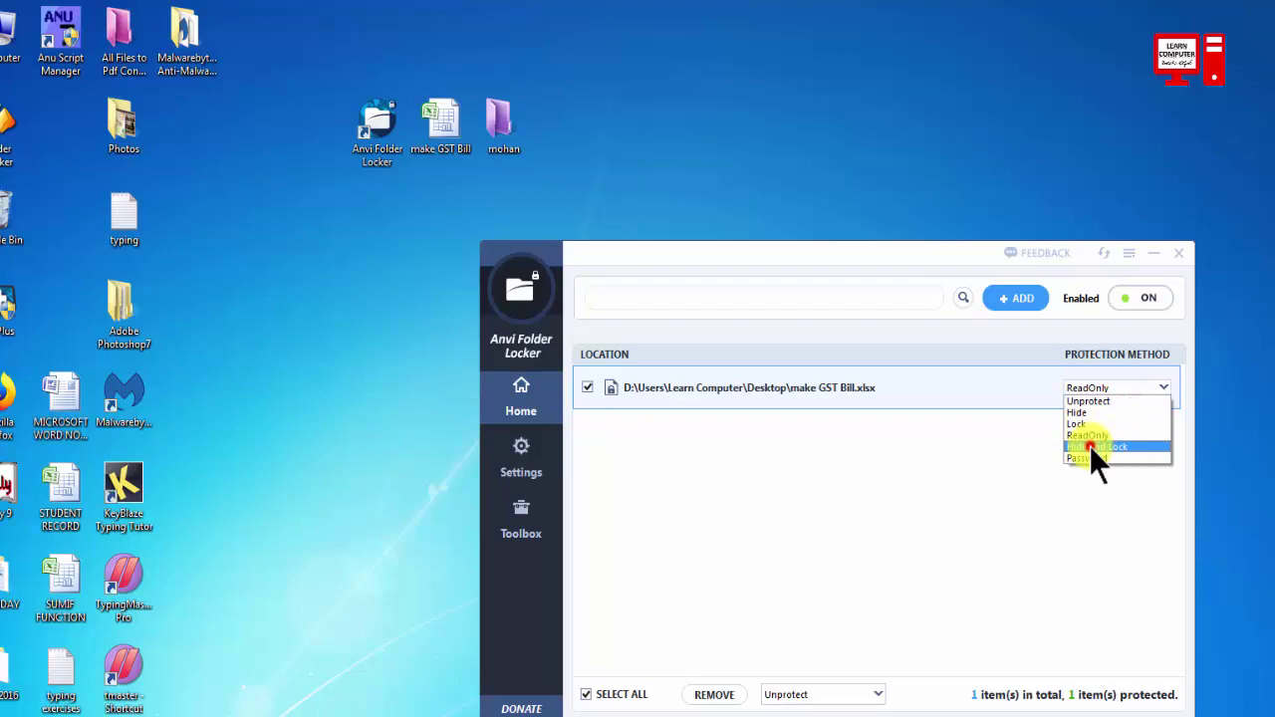
Set make GST Bill.xlsx to Hide and Lock, then change it to Password protection.
click(1094, 447)
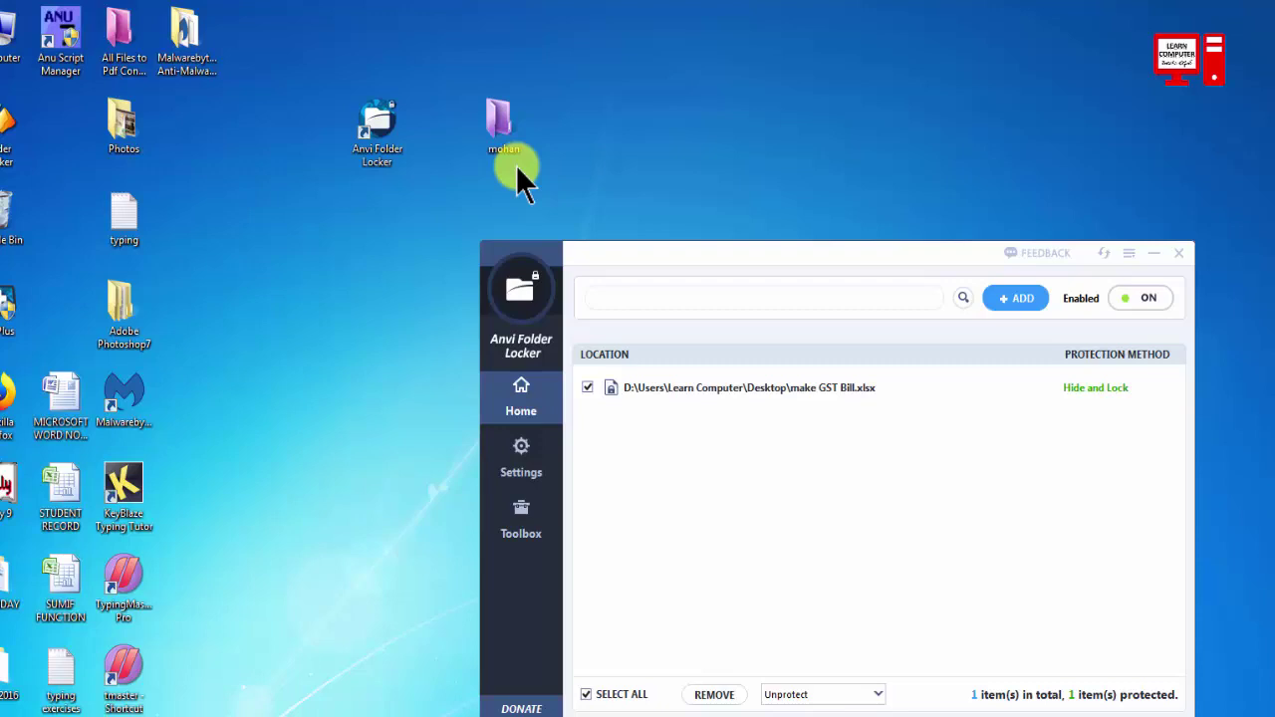
click(1162, 387)
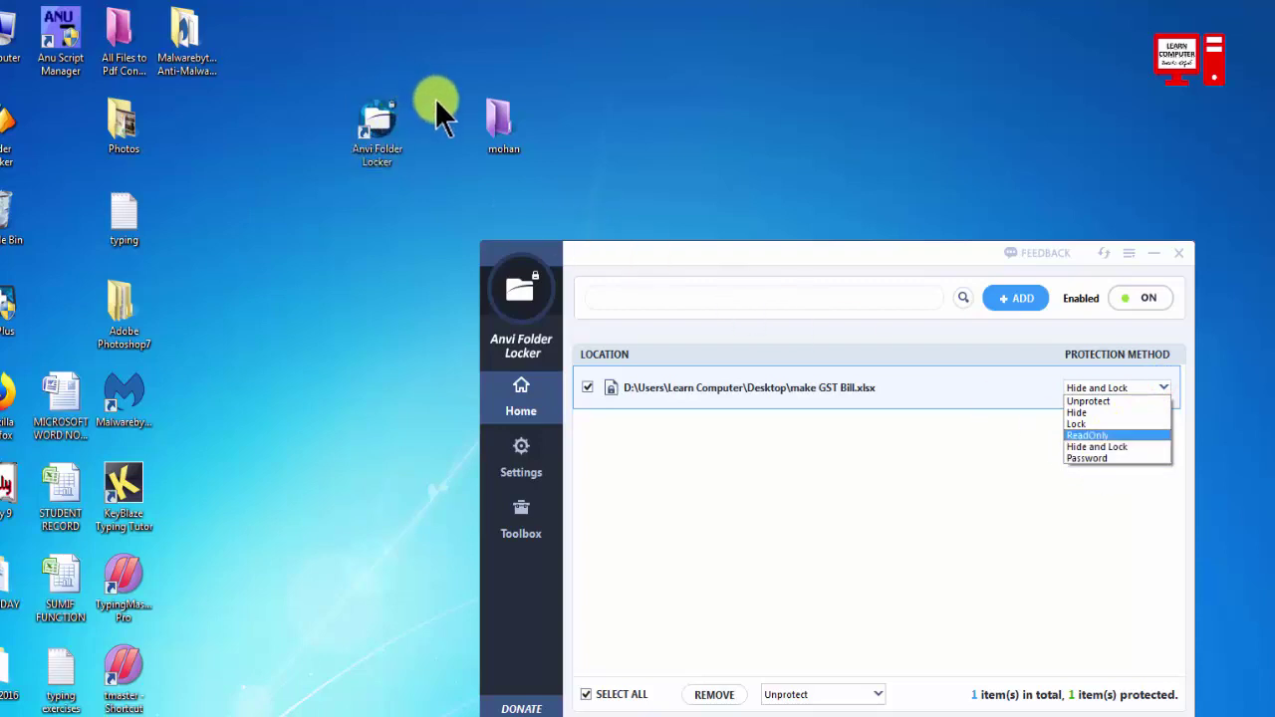
click(1091, 457)
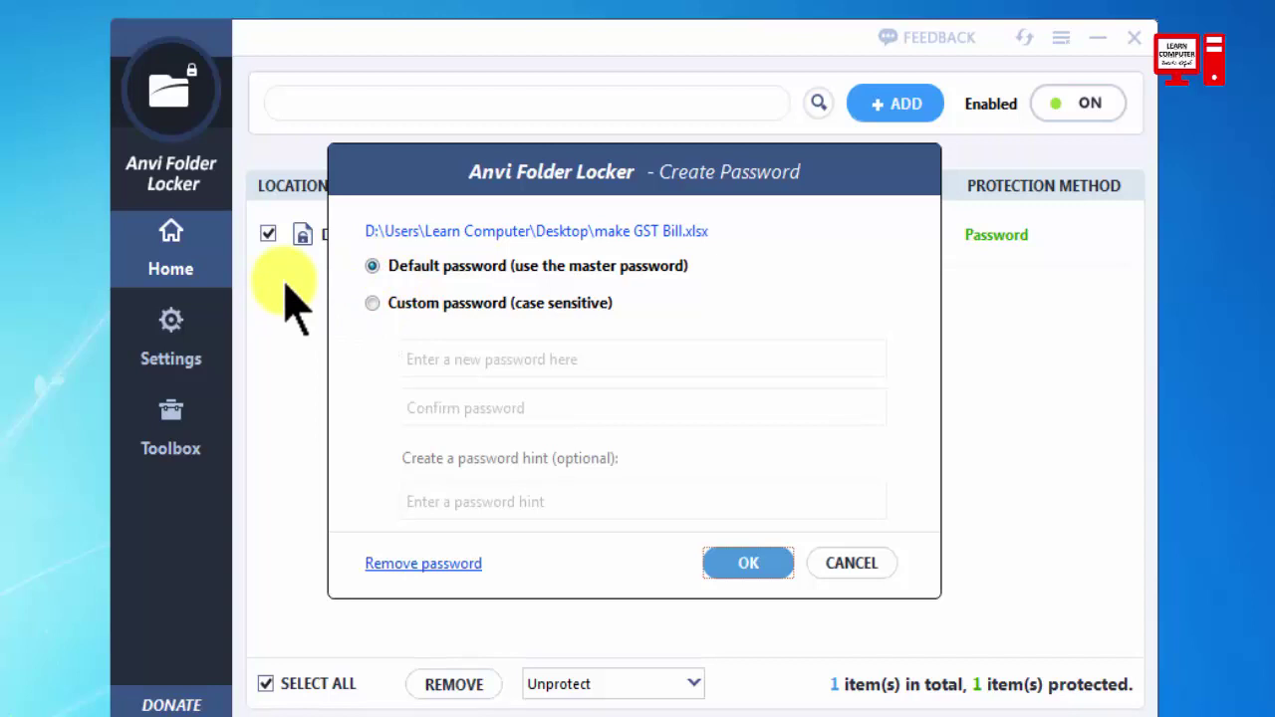
Give make GST Bill.xlsx a custom password, confirm it, and save it.
click(373, 303)
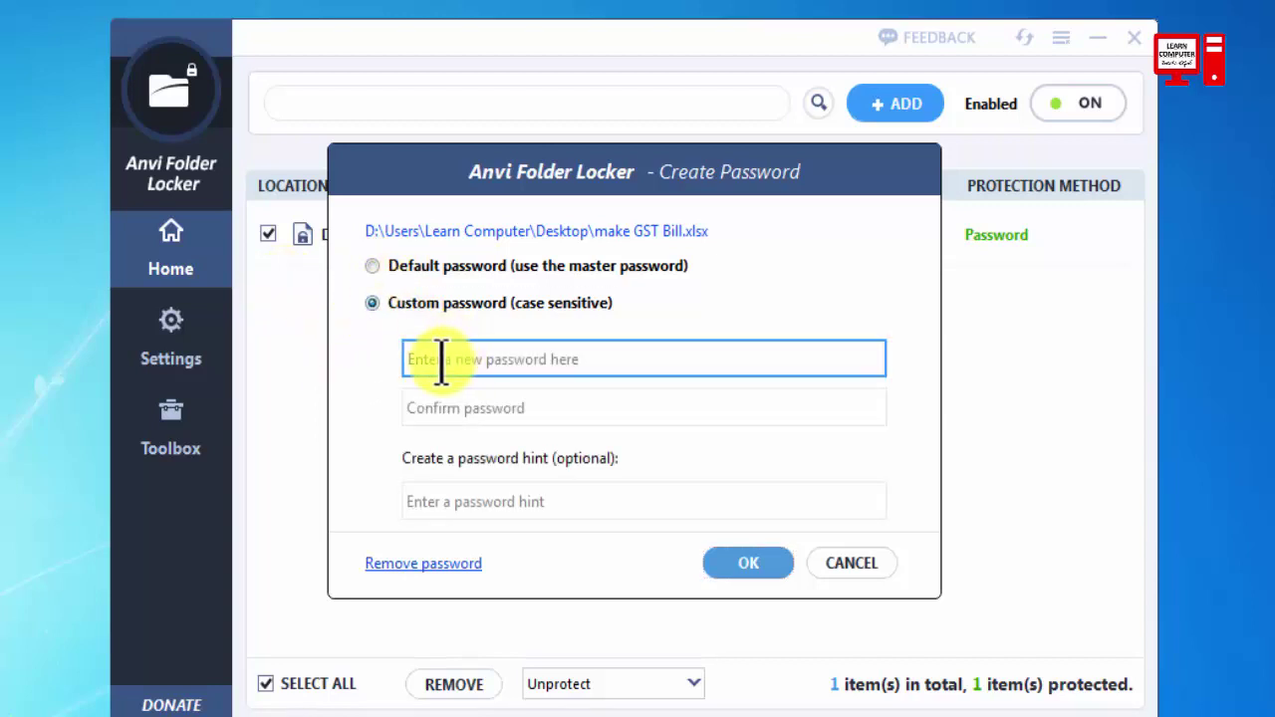
text(1234)
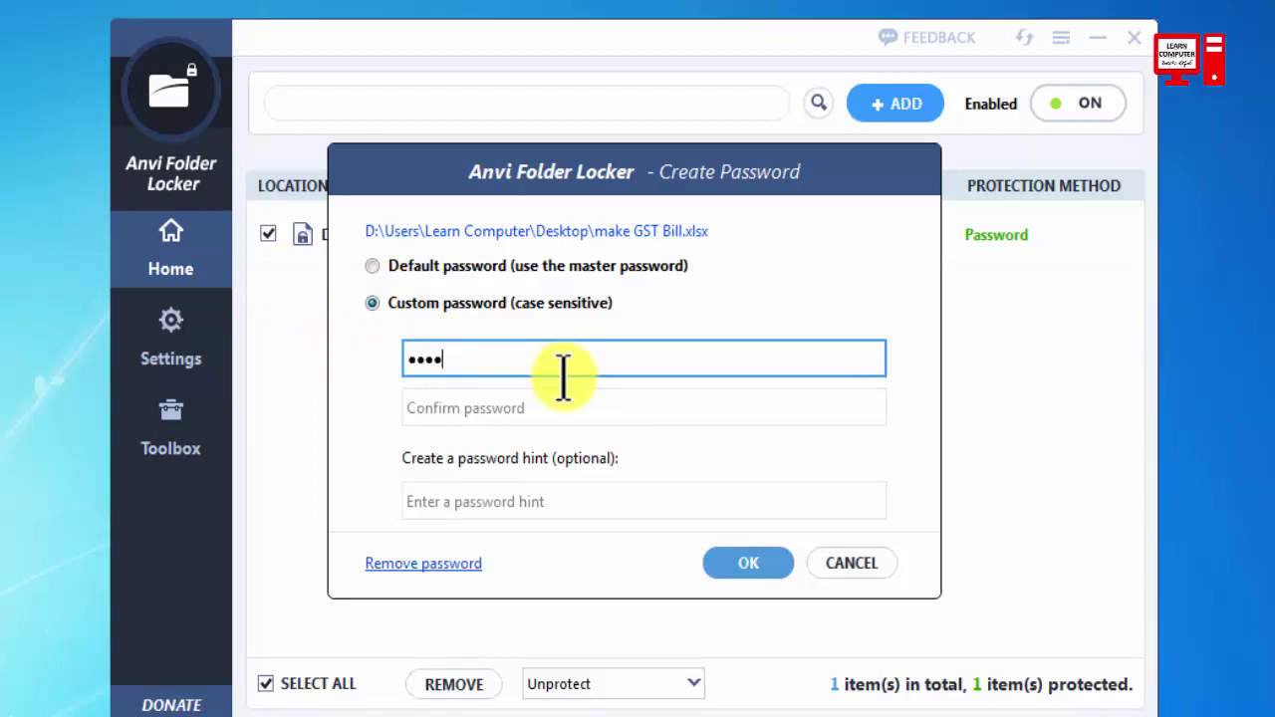
click(522, 407)
text(1)
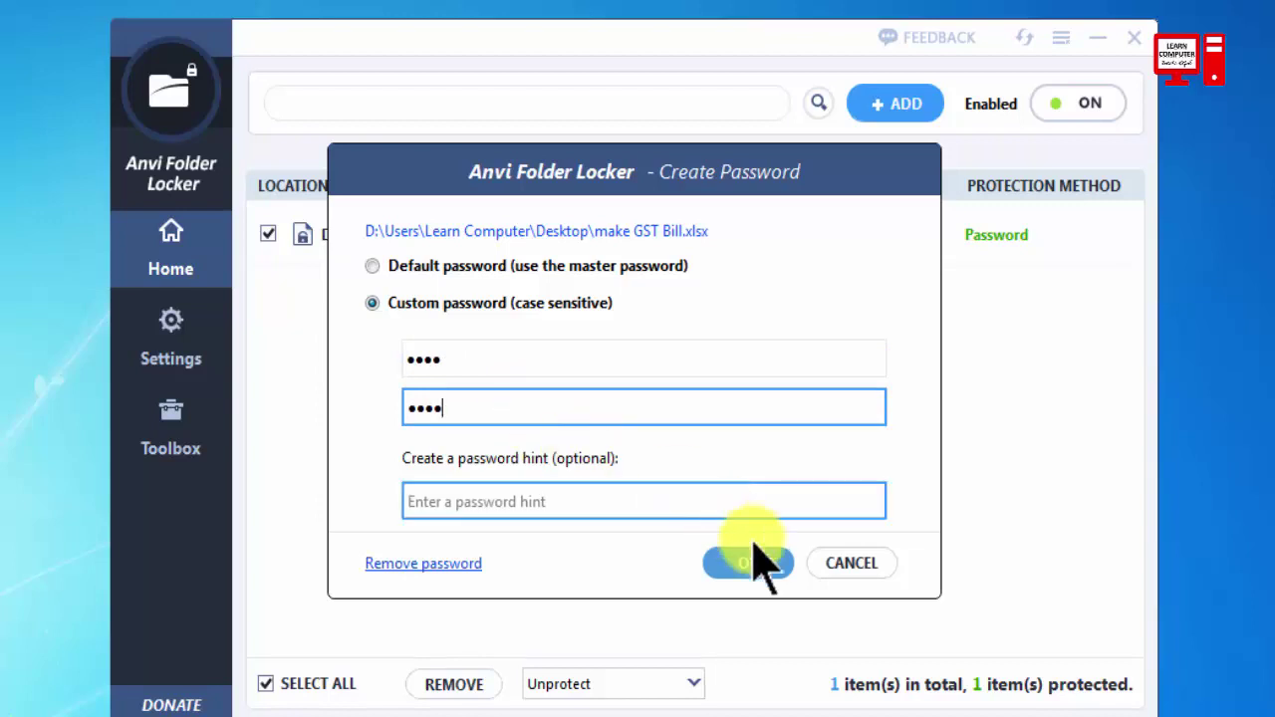
click(489, 512)
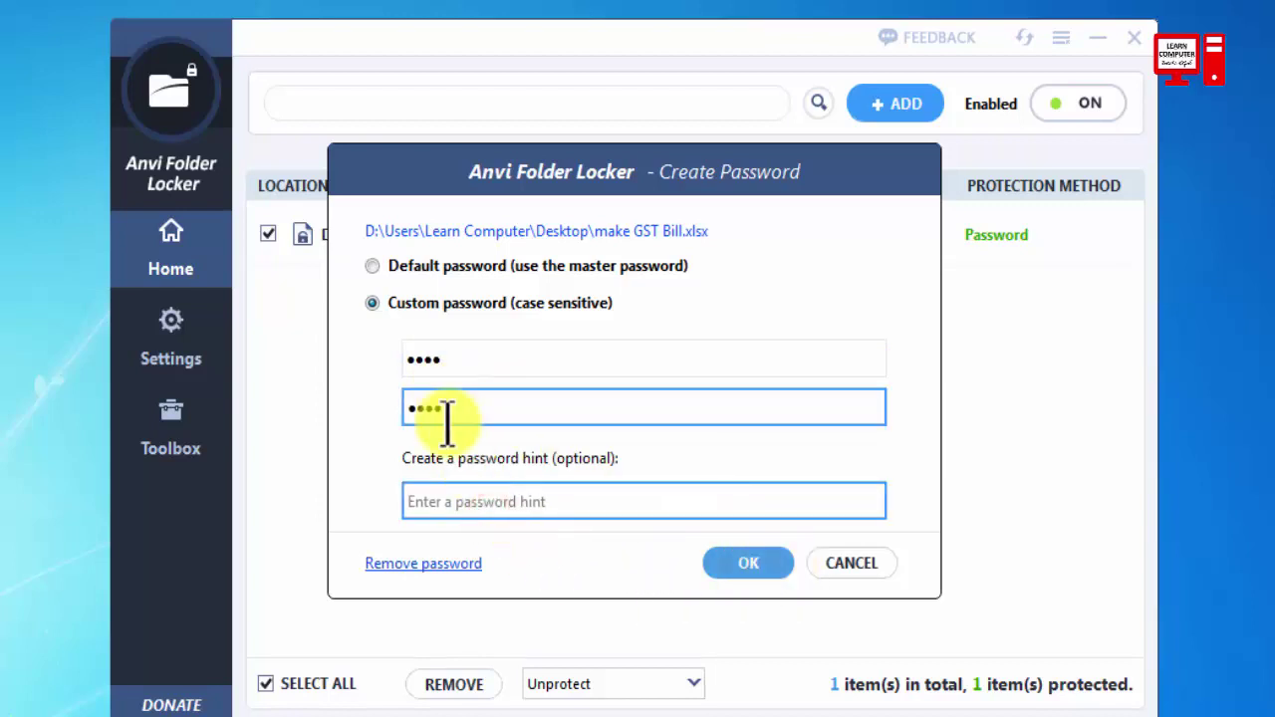
click(752, 564)
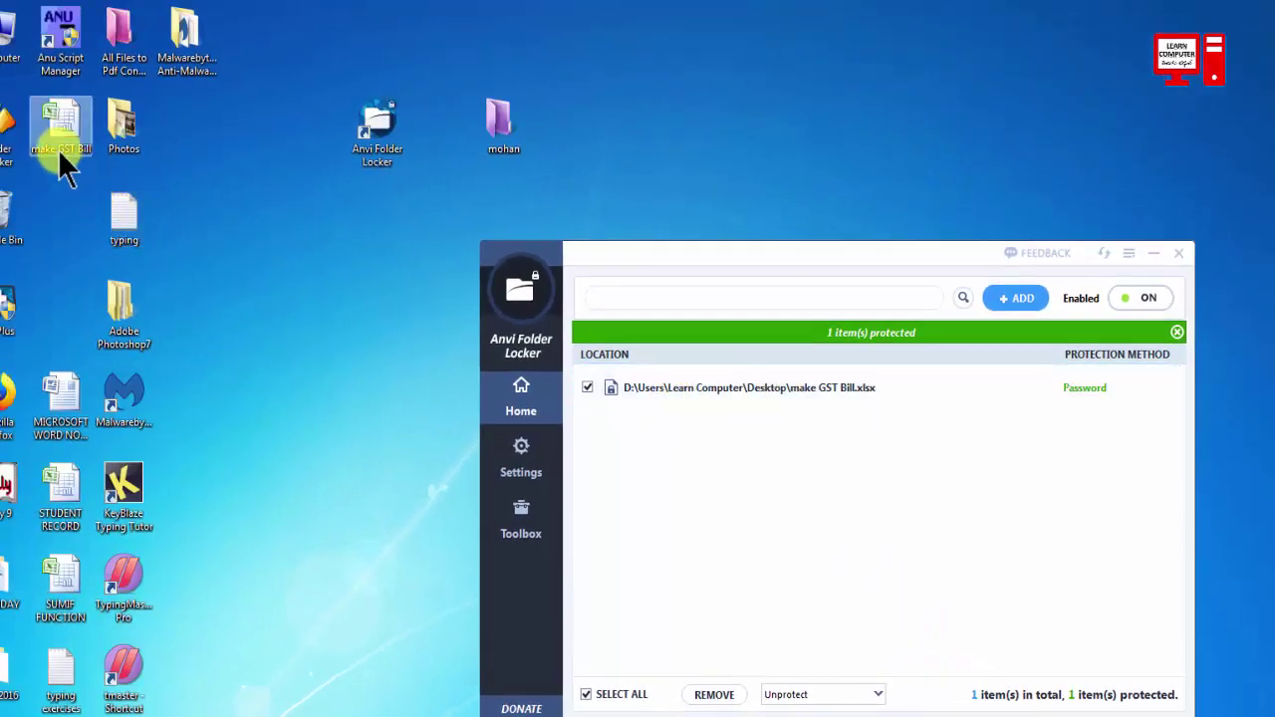
Move the GST Bill icon beside mohan, open it, and enter its password at the prompt.
drag(60, 149, 441, 151)
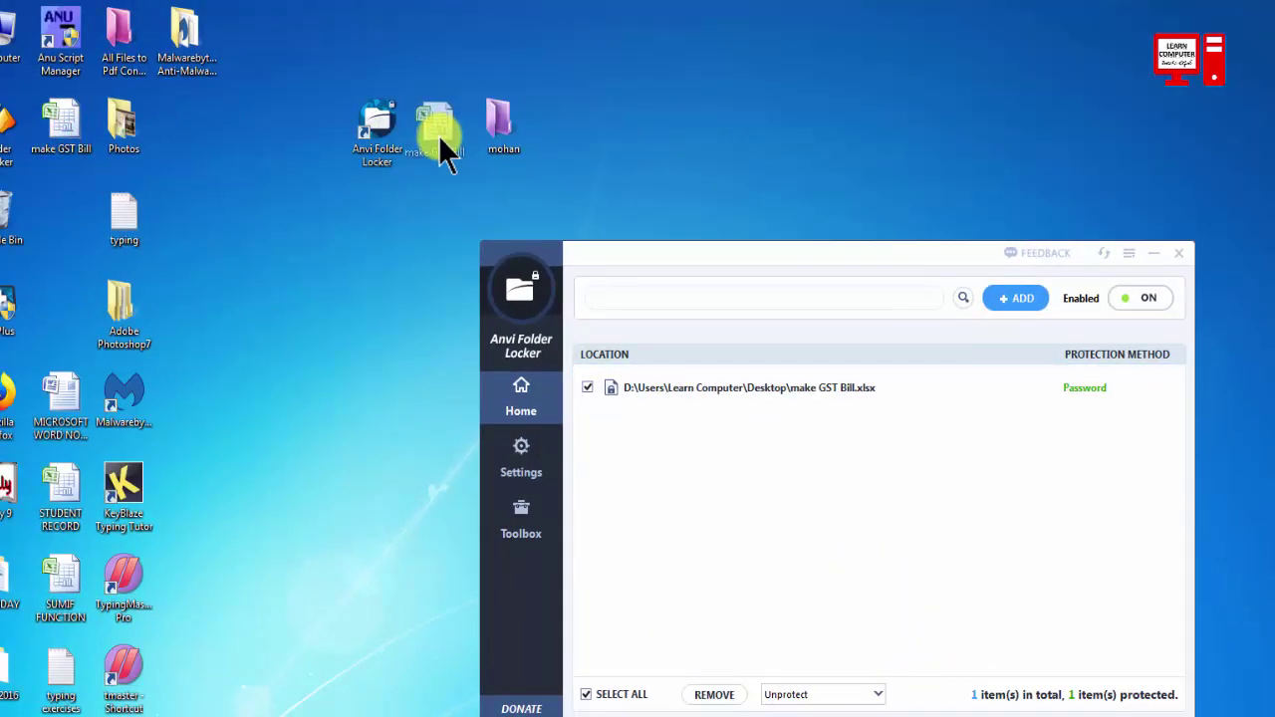
double_click(444, 139)
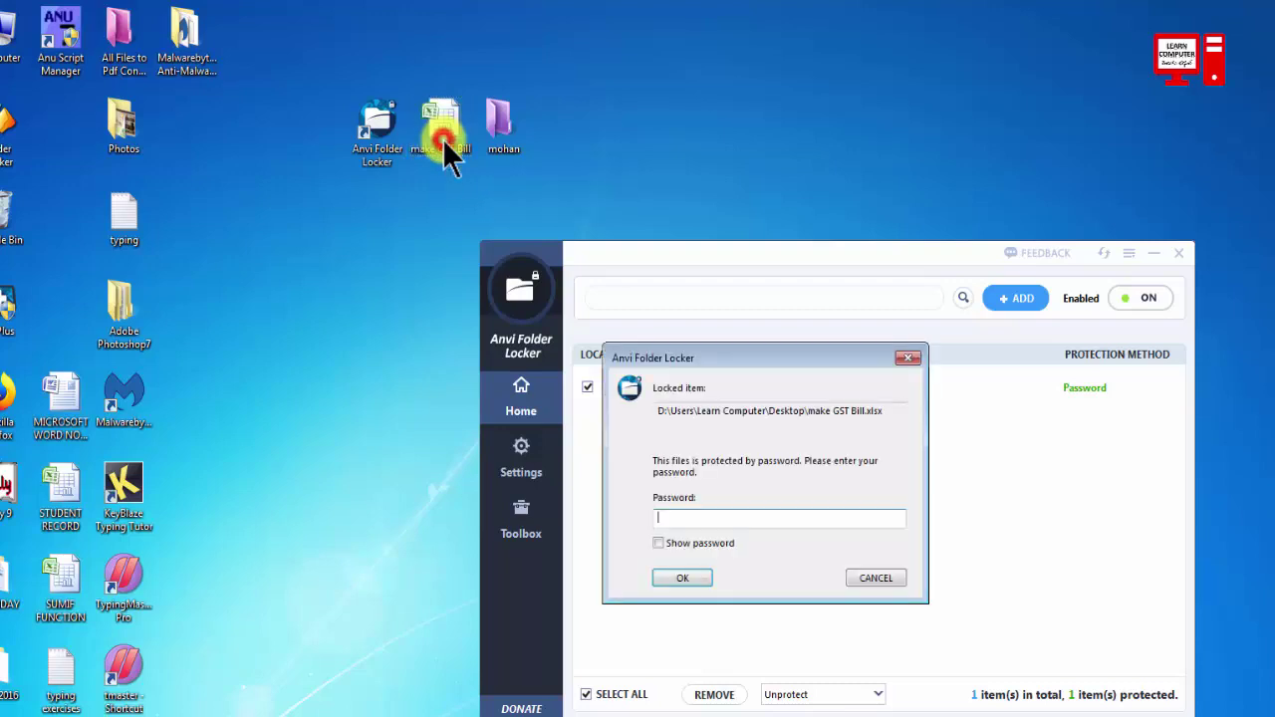
drag(919, 276, 1228, 292)
drag(793, 359, 532, 250)
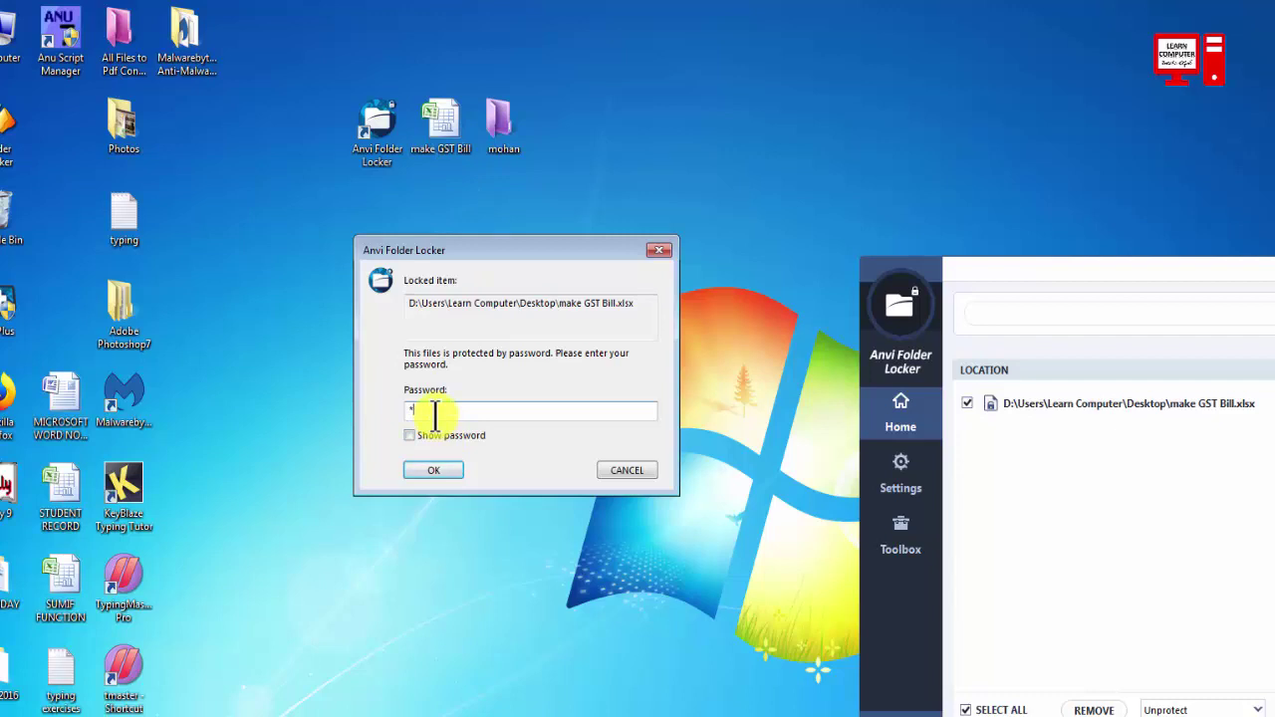
click(439, 474)
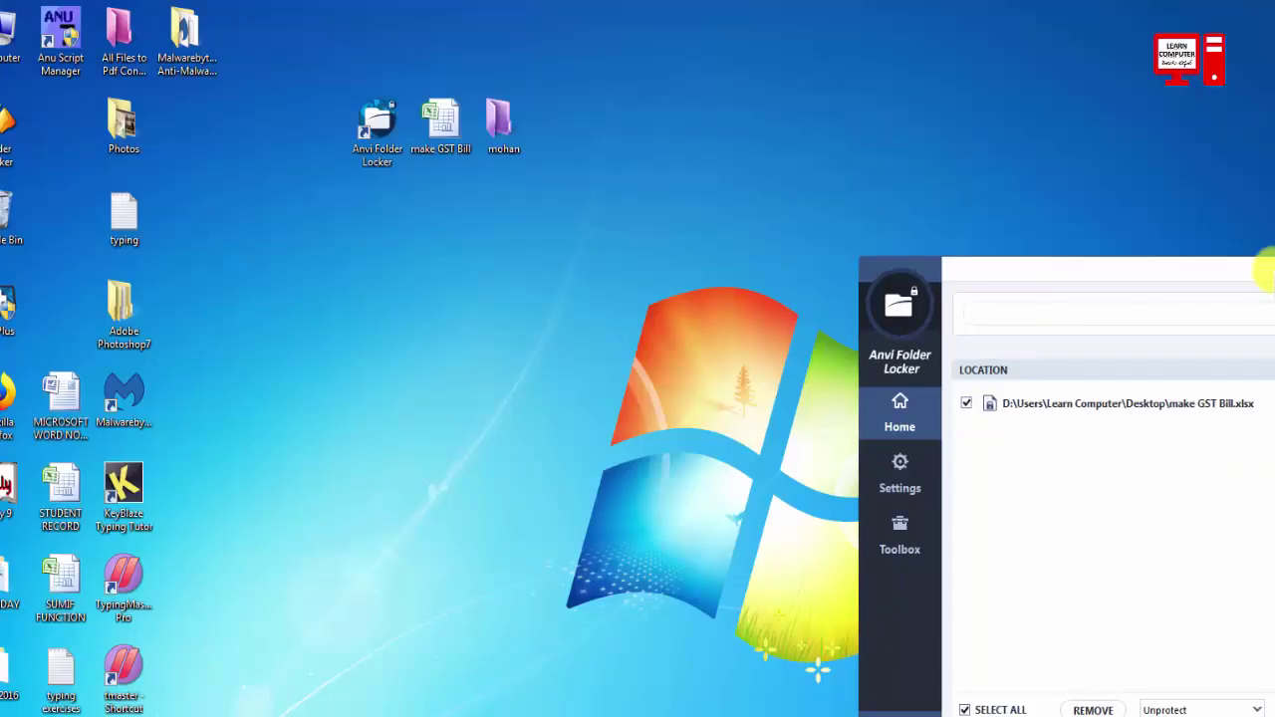
drag(1273, 261, 869, 188)
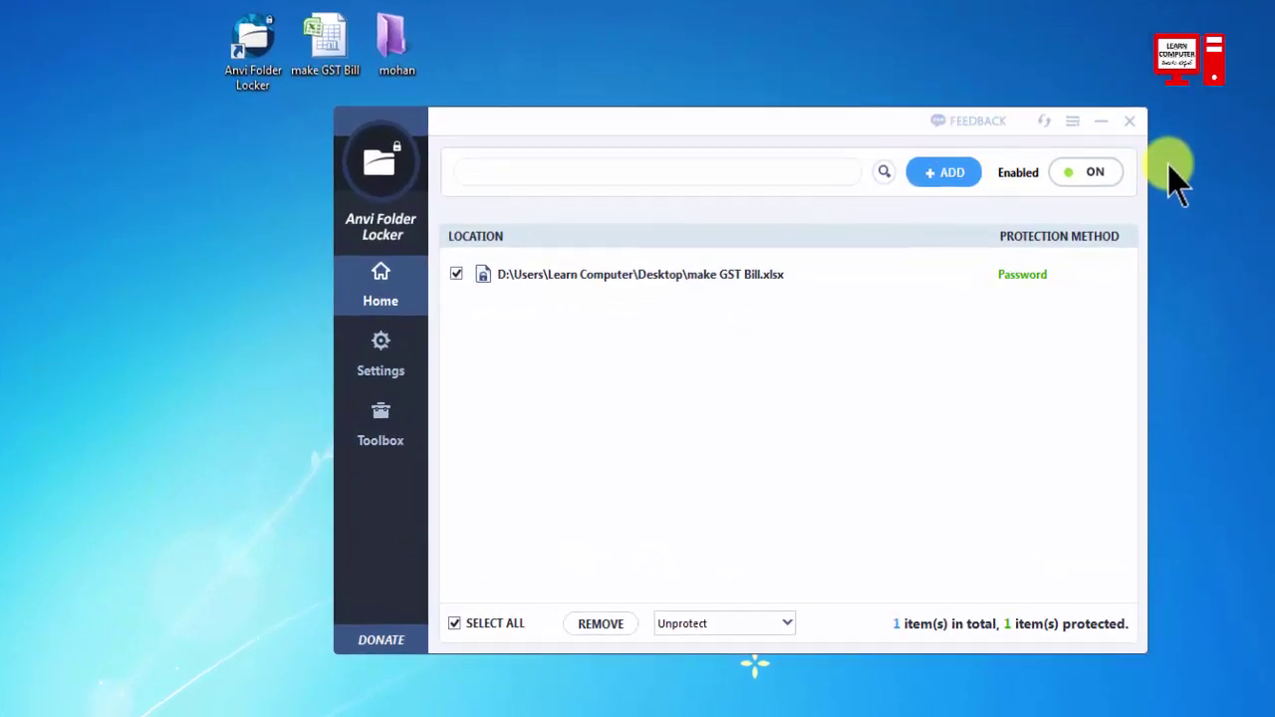
click(1129, 121)
click(273, 77)
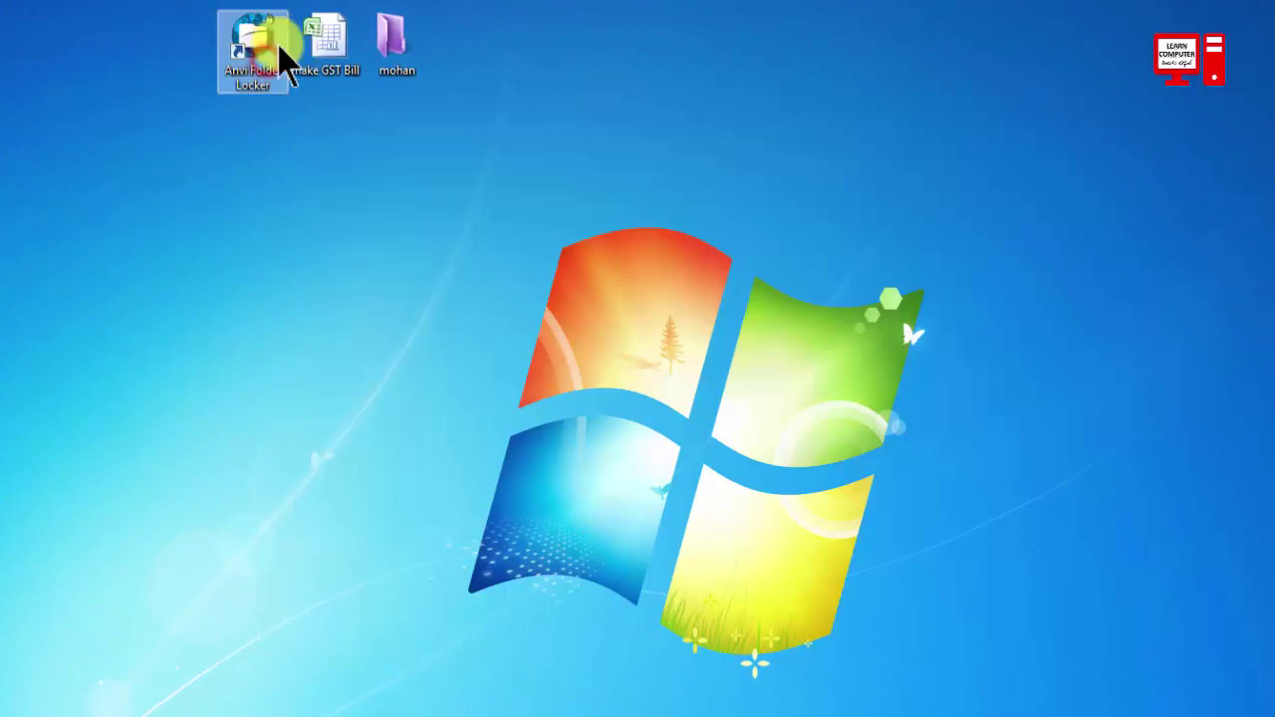
double_click(281, 50)
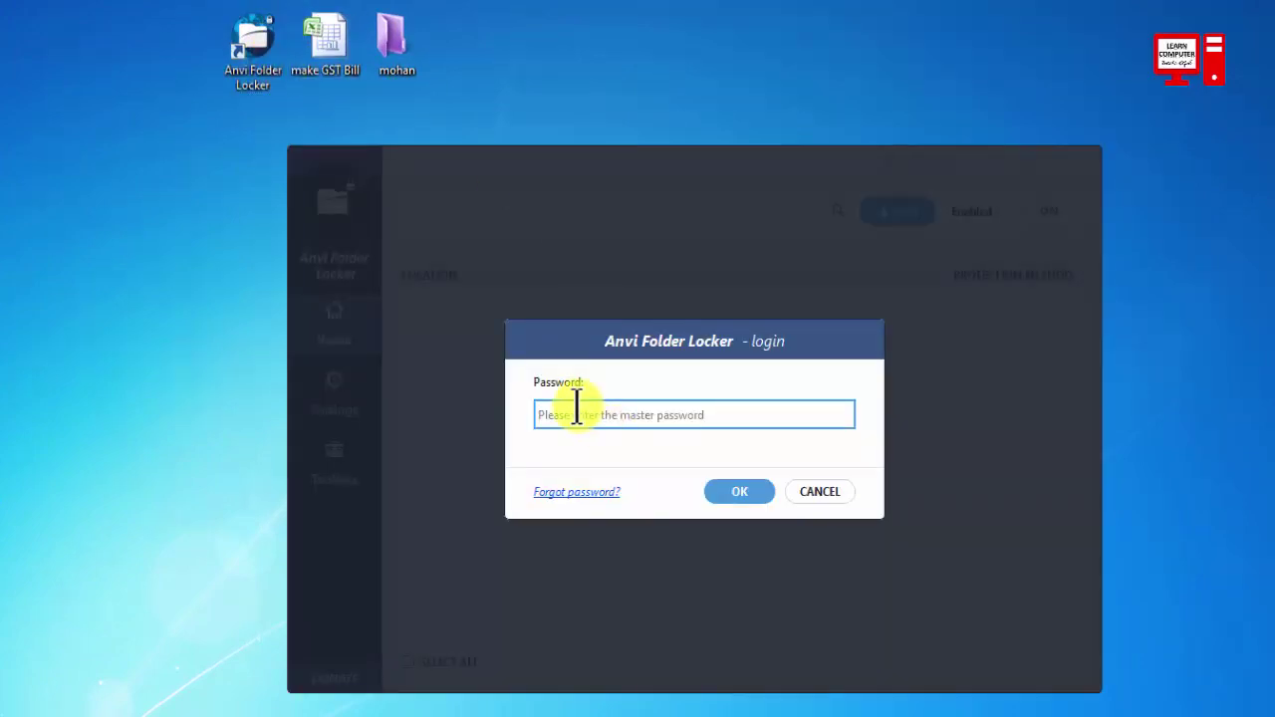
text(1)
click(711, 495)
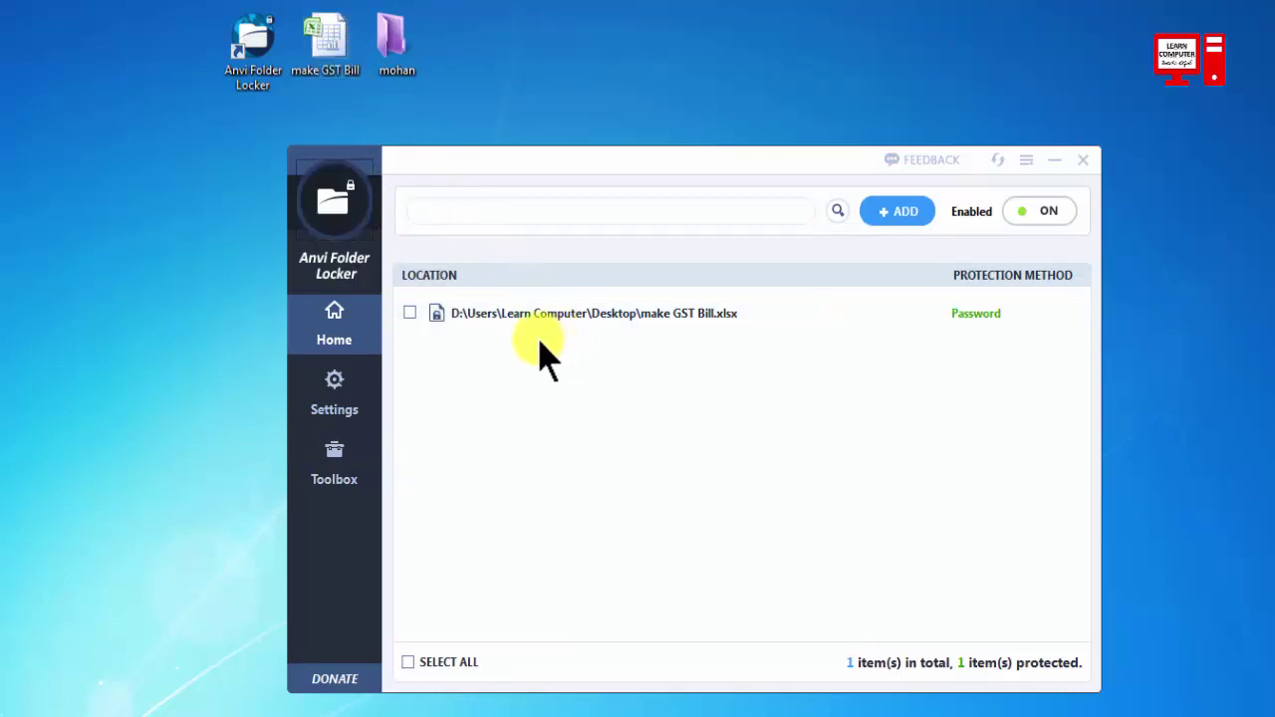
click(410, 312)
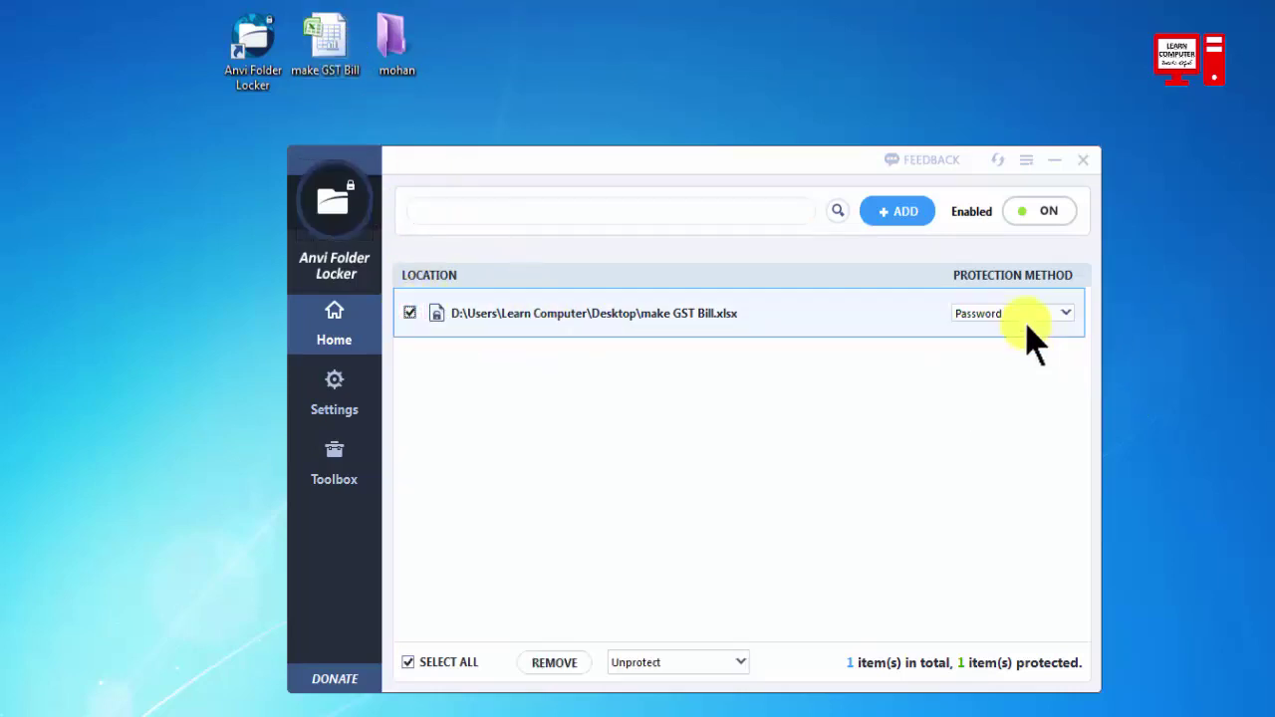
click(1060, 315)
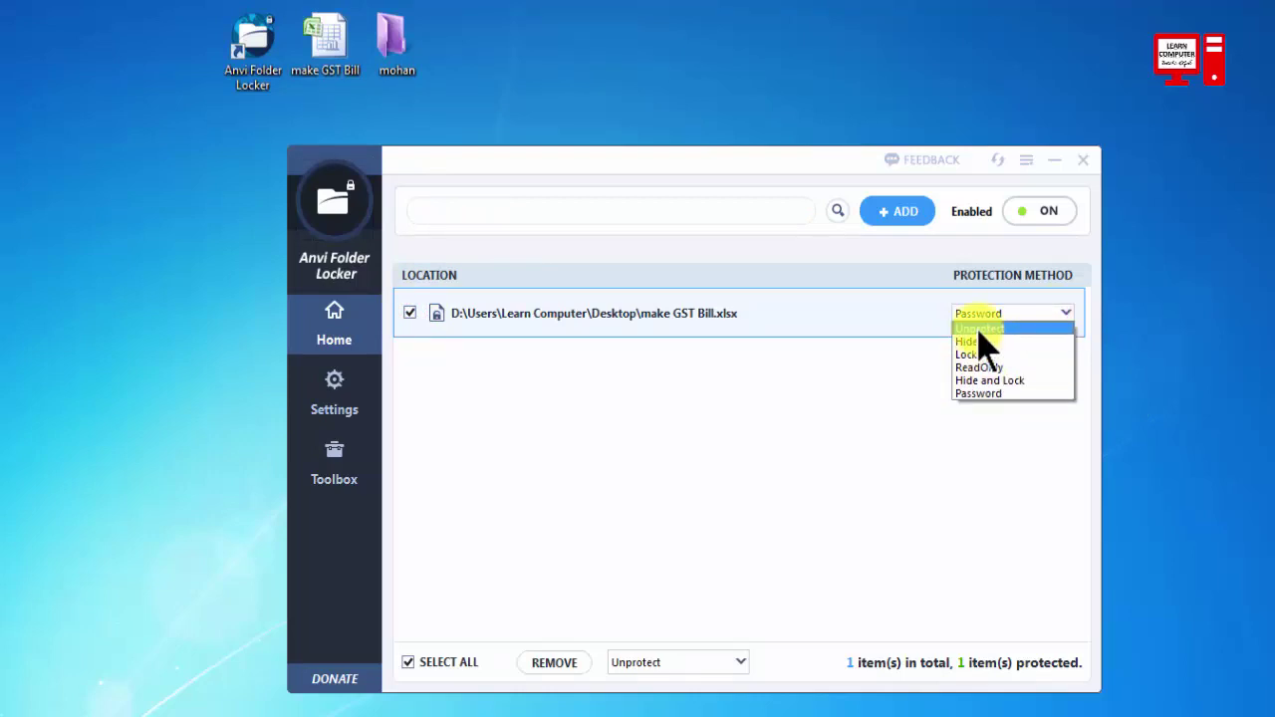
click(857, 378)
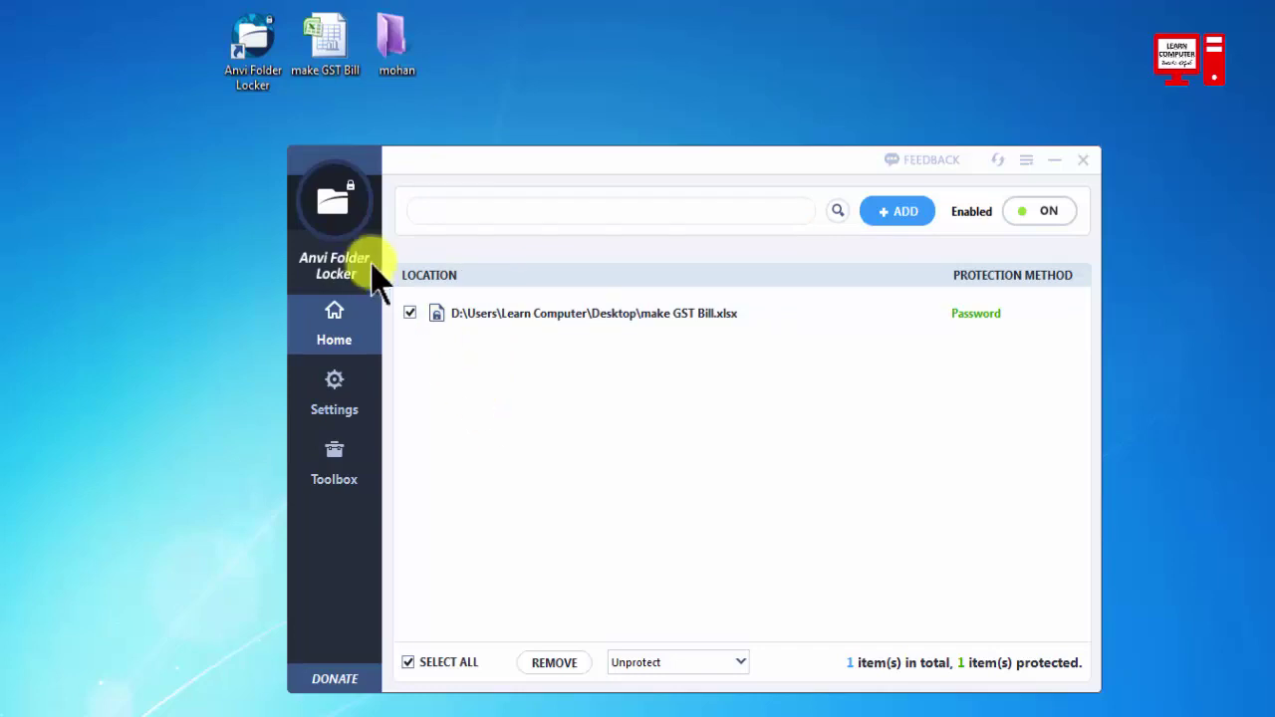
Add the mohan folder from the Desktop to Anvi Folder Locker under Hide and Lock.
click(343, 214)
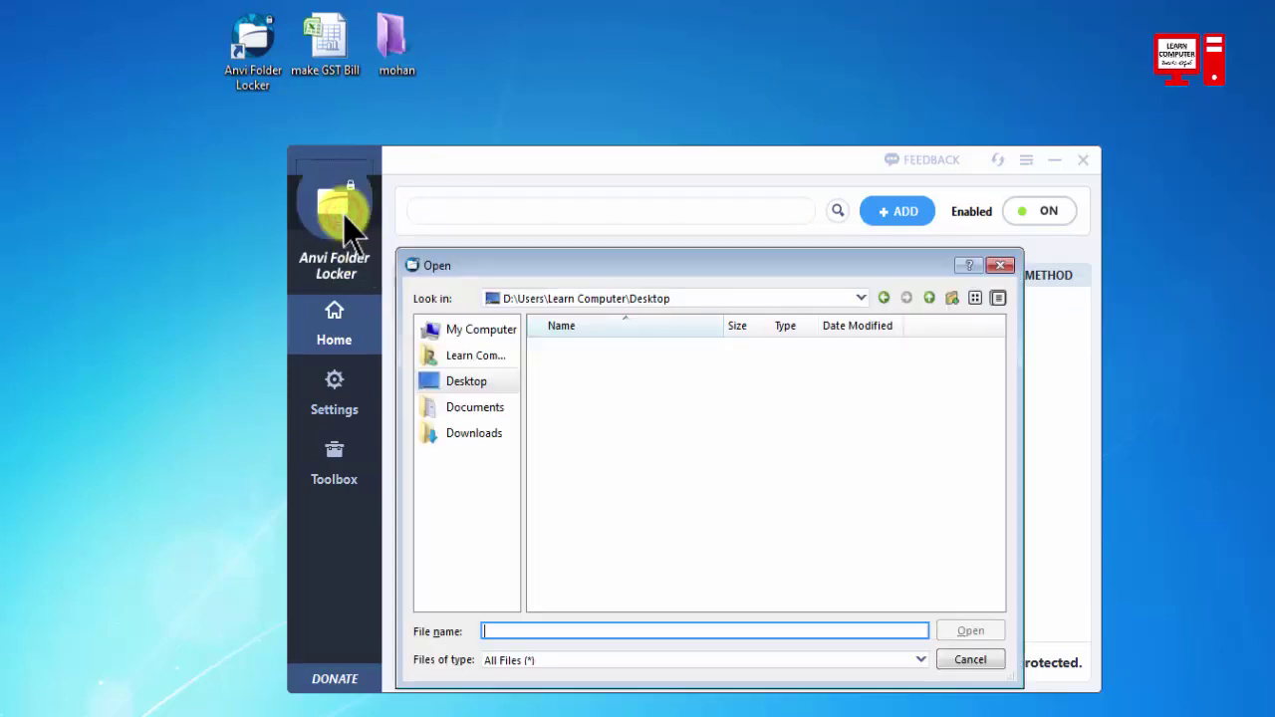
click(468, 406)
click(462, 432)
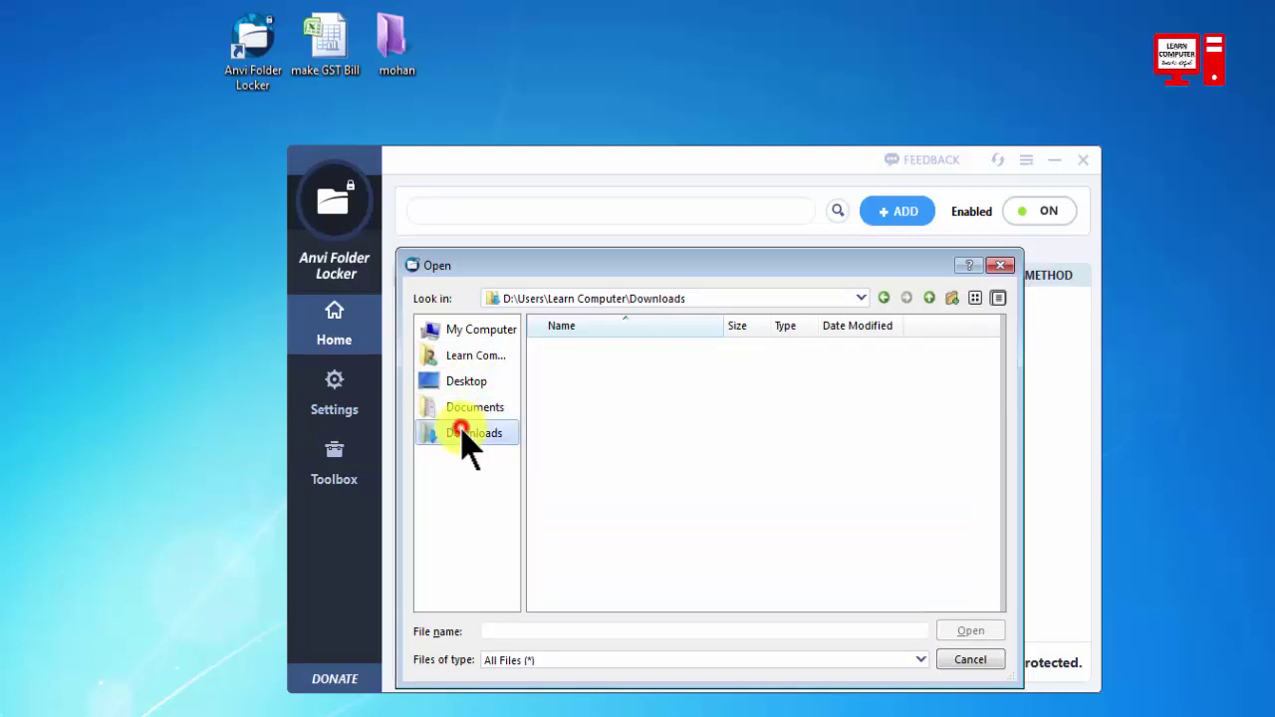
click(468, 356)
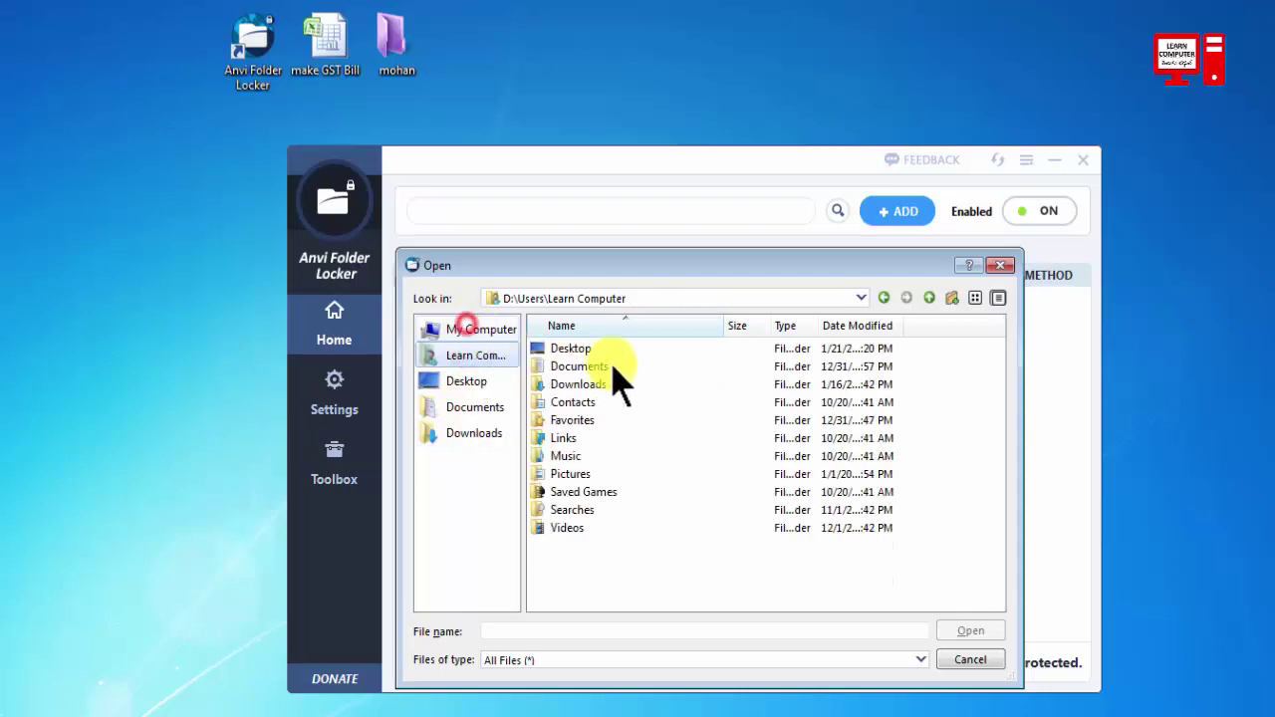
click(480, 330)
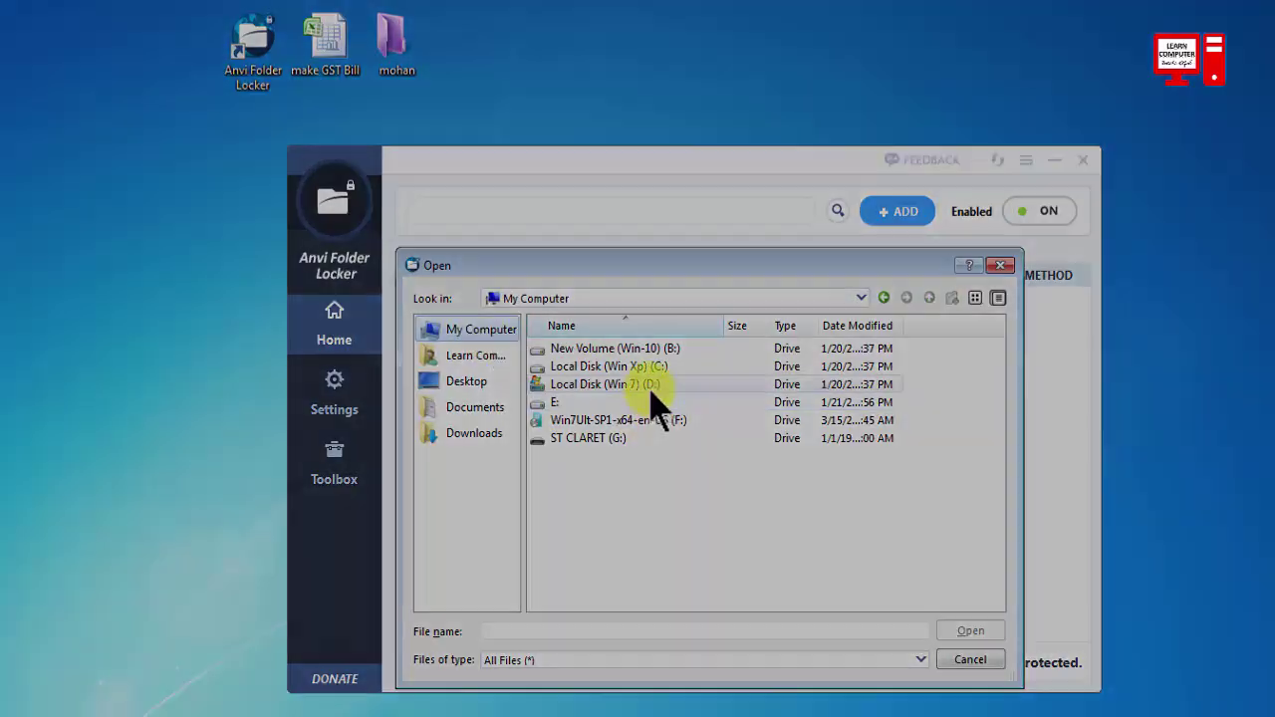
double_click(643, 369)
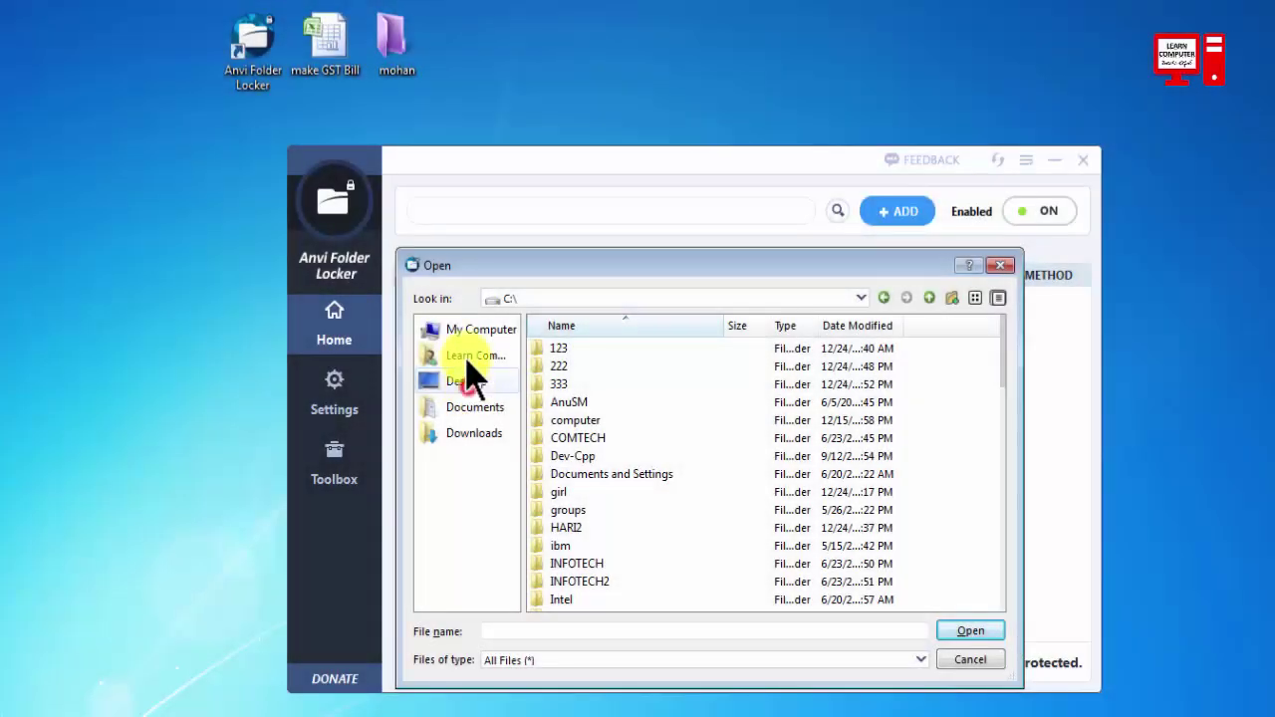
click(466, 382)
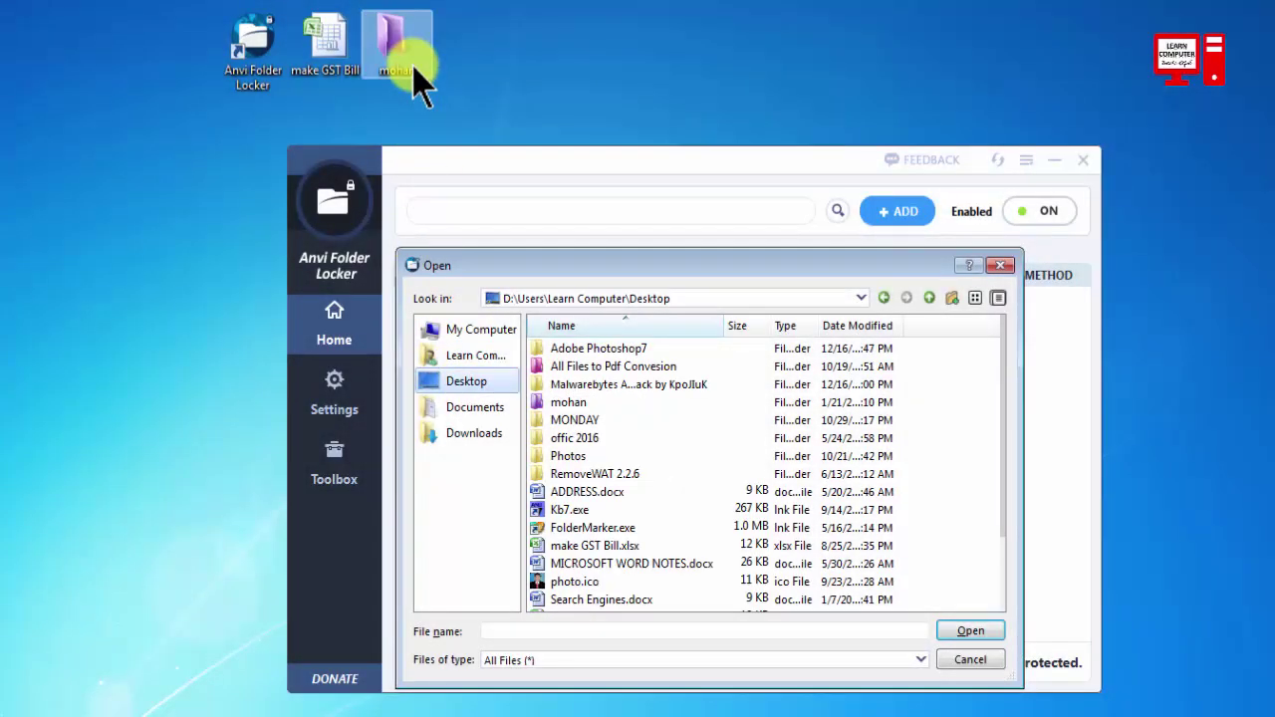
click(564, 402)
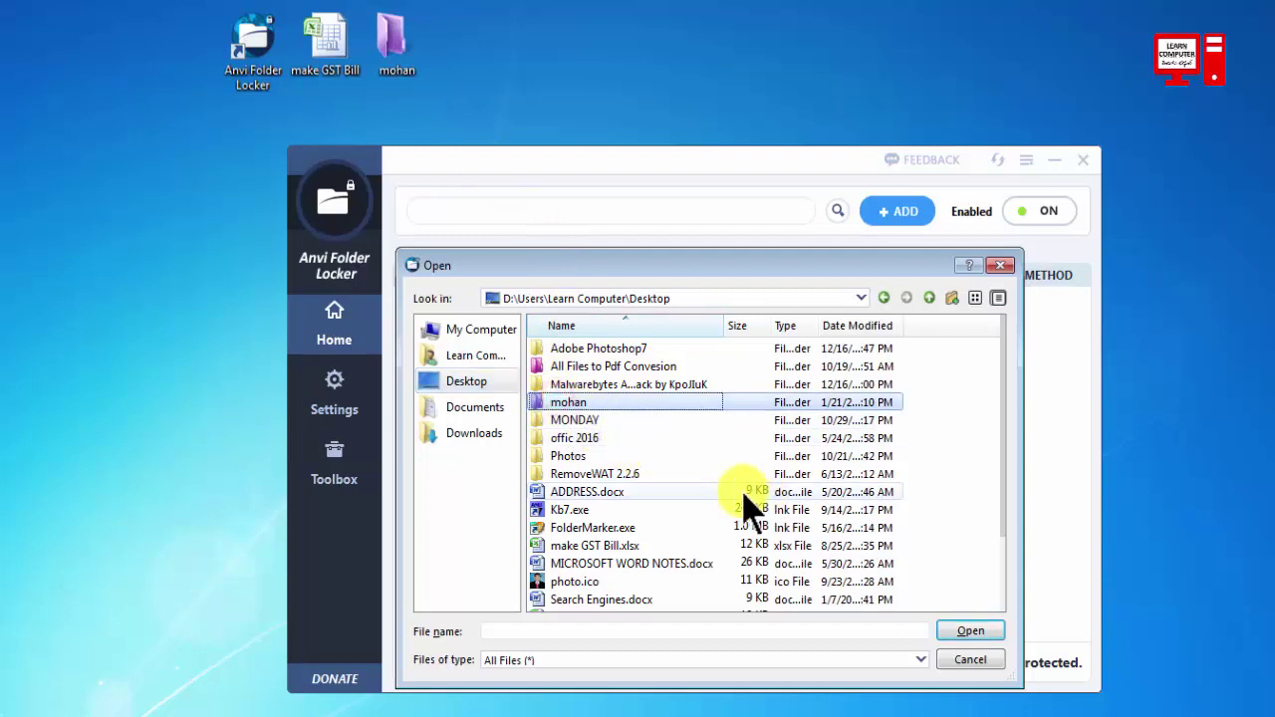
click(970, 631)
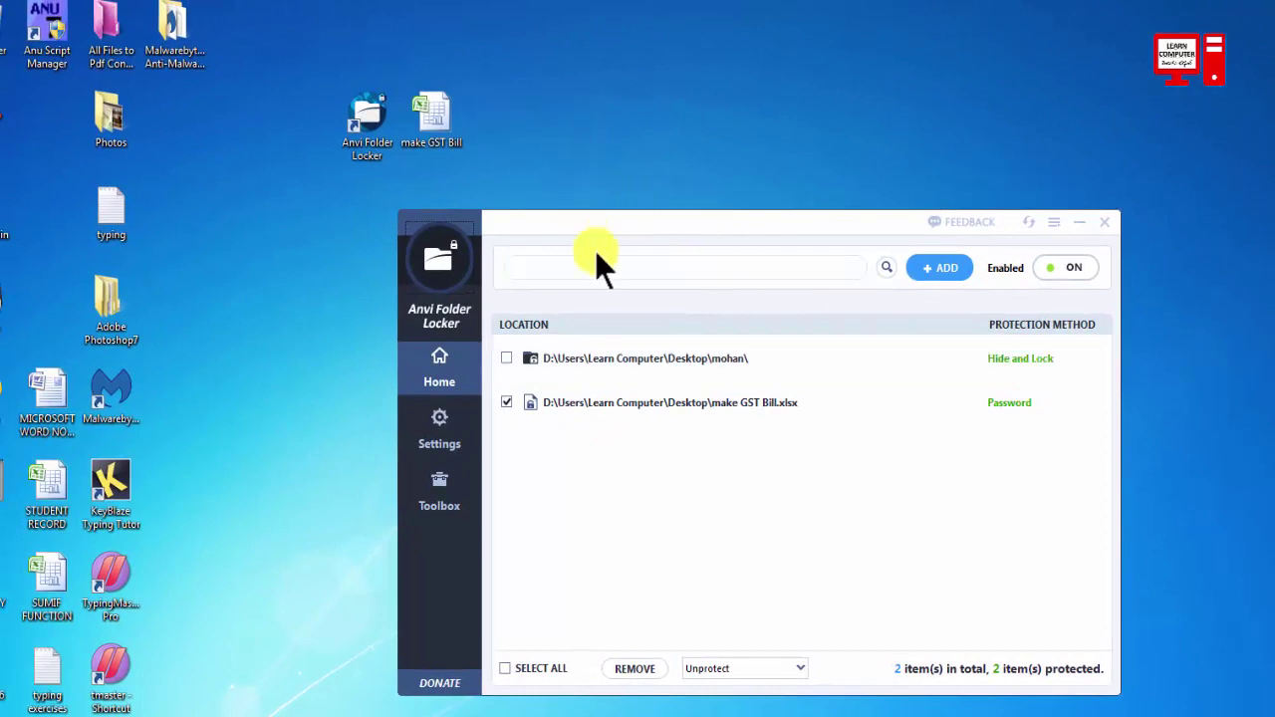
Switch the mohan folder's protection to Lock, then unprotect it.
click(506, 358)
click(1085, 359)
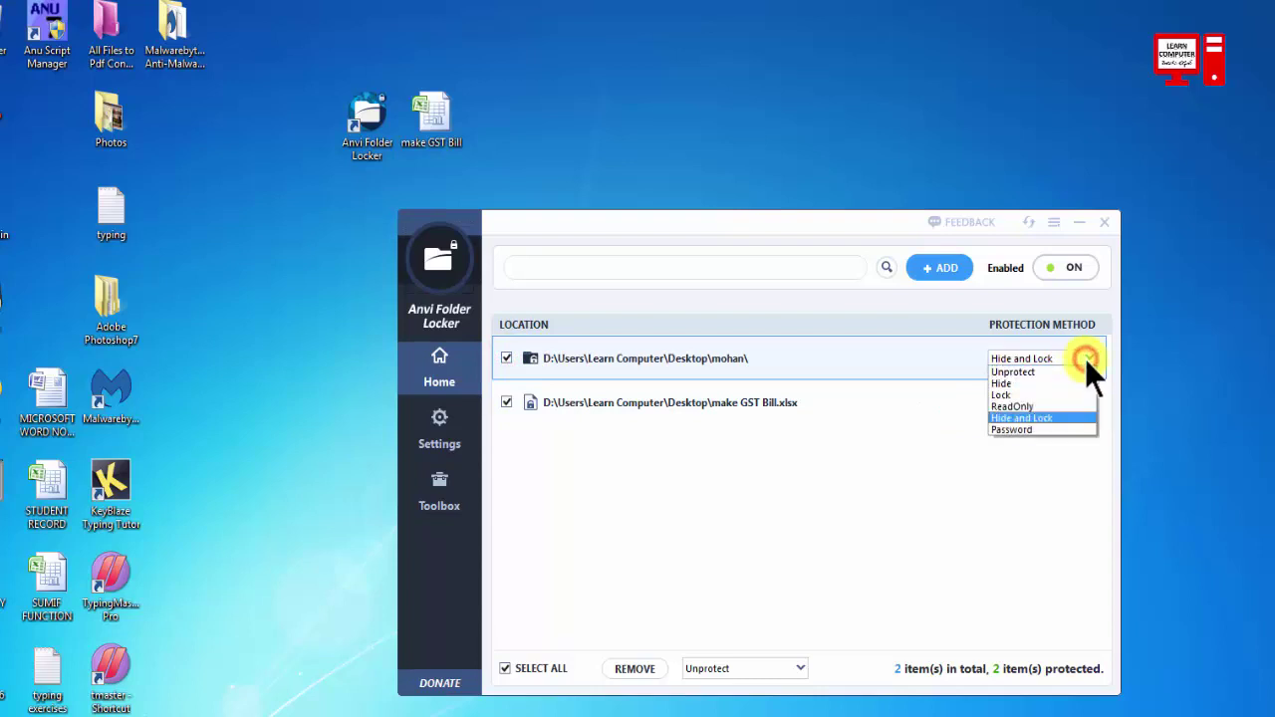
click(1016, 395)
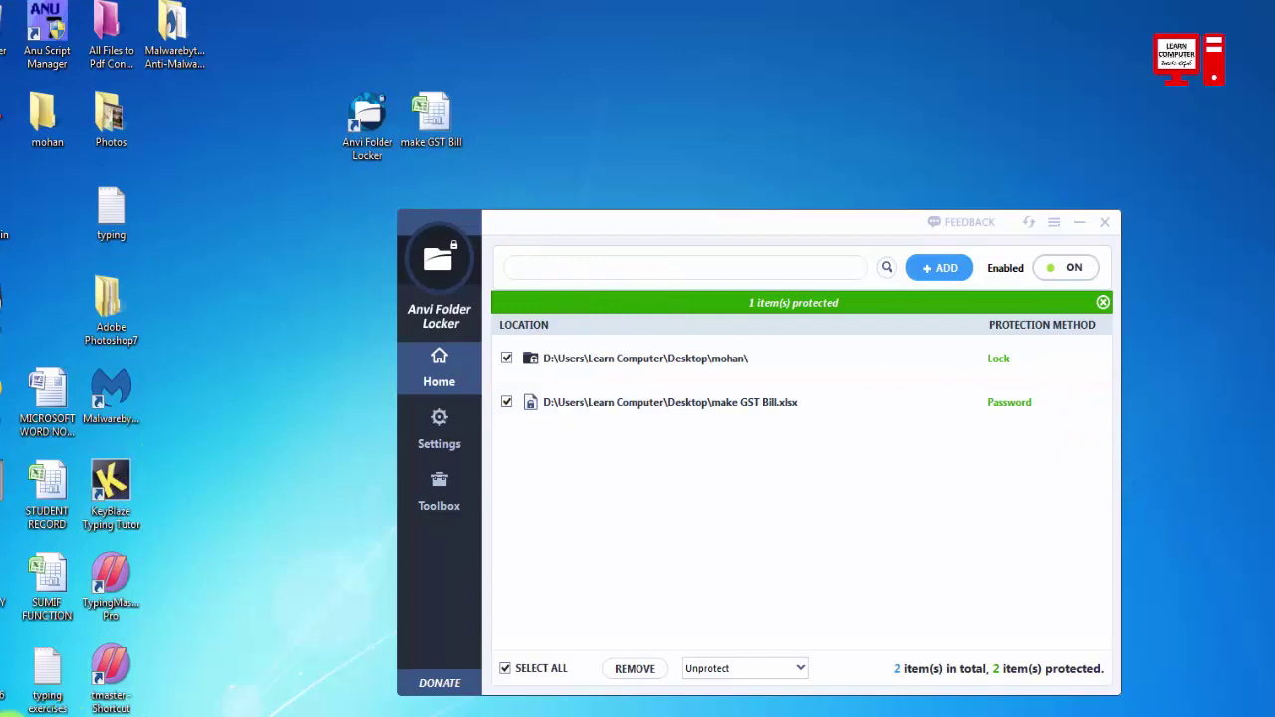
click(1065, 358)
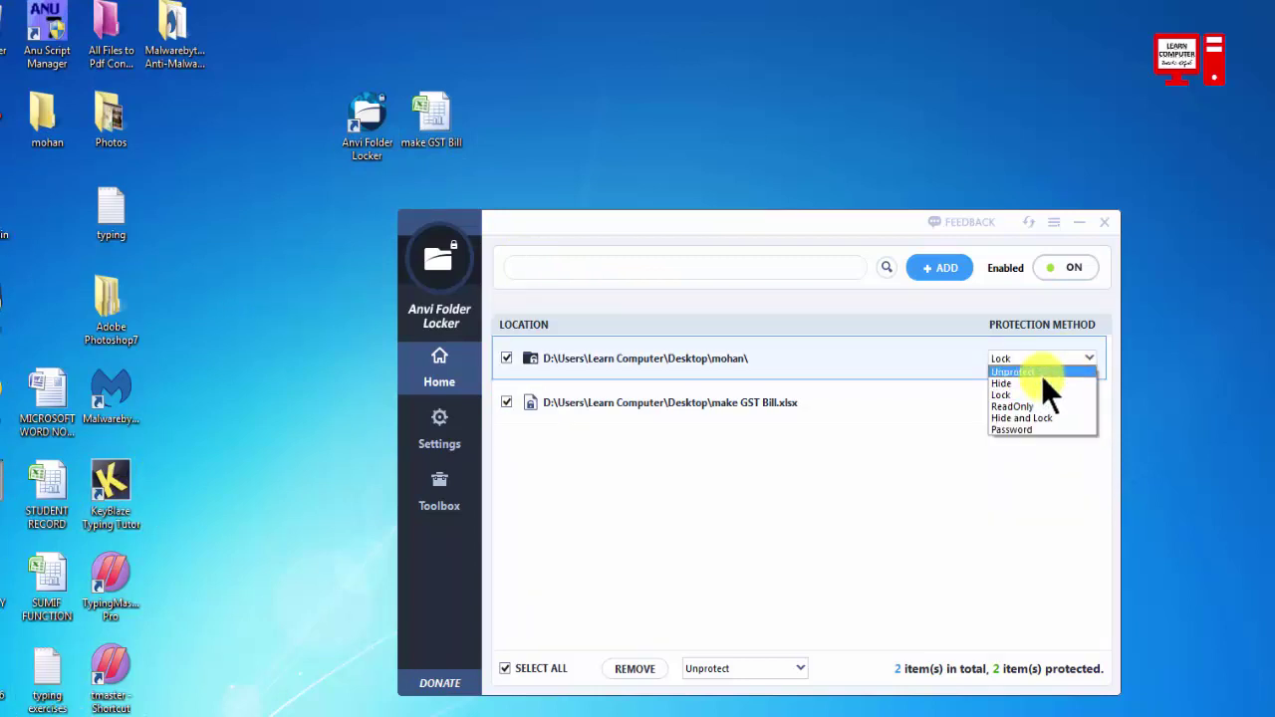
click(1041, 372)
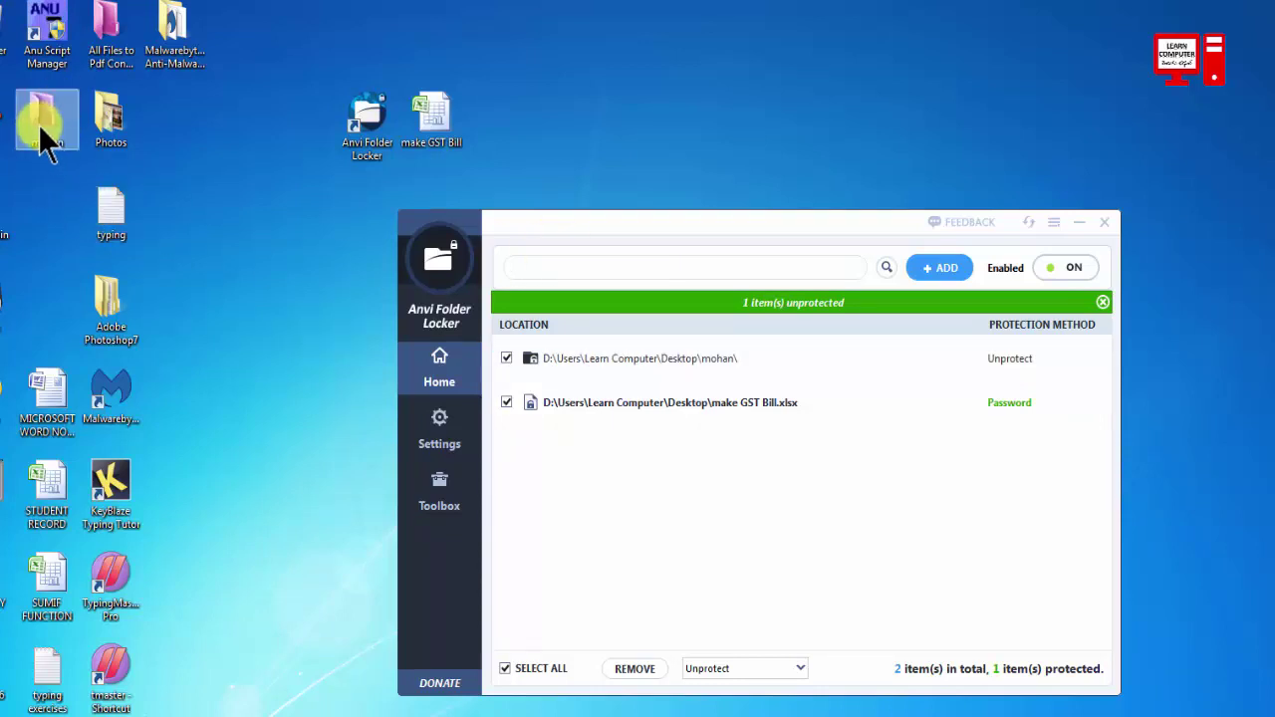
Set the mohan folder's protection to Password, answering Yes to restore protection.
drag(43, 116, 535, 158)
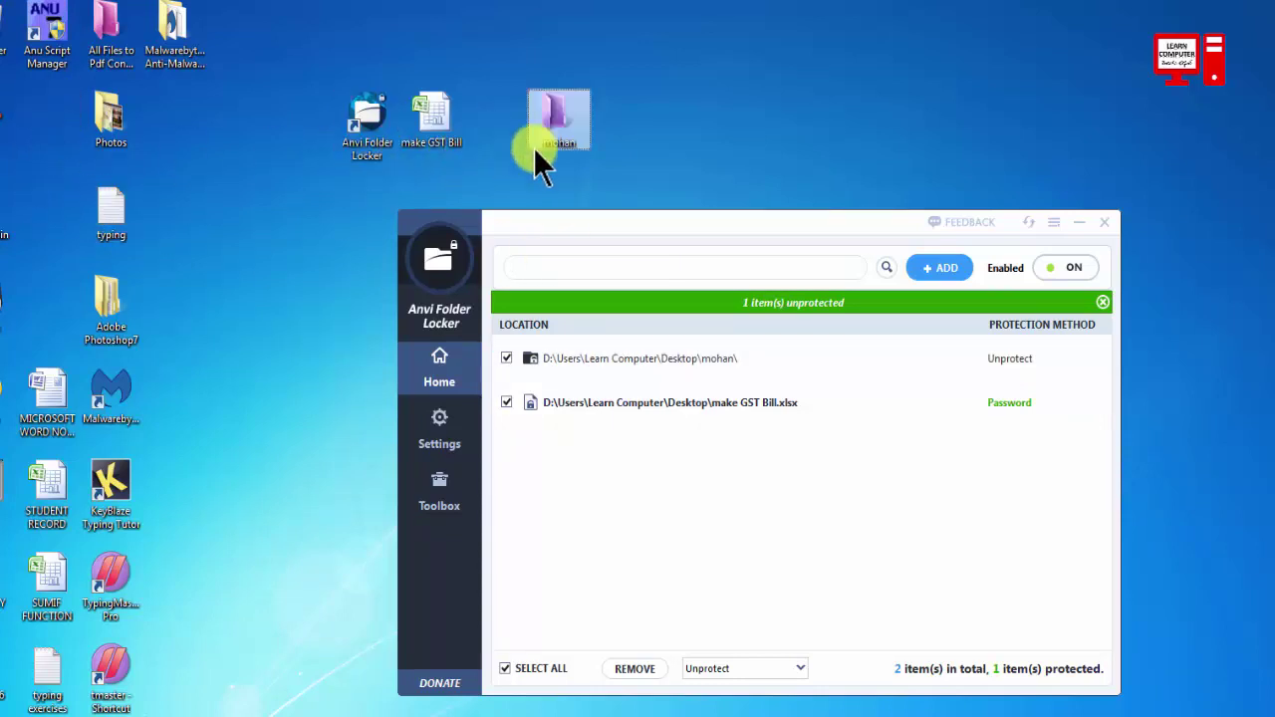
click(1017, 358)
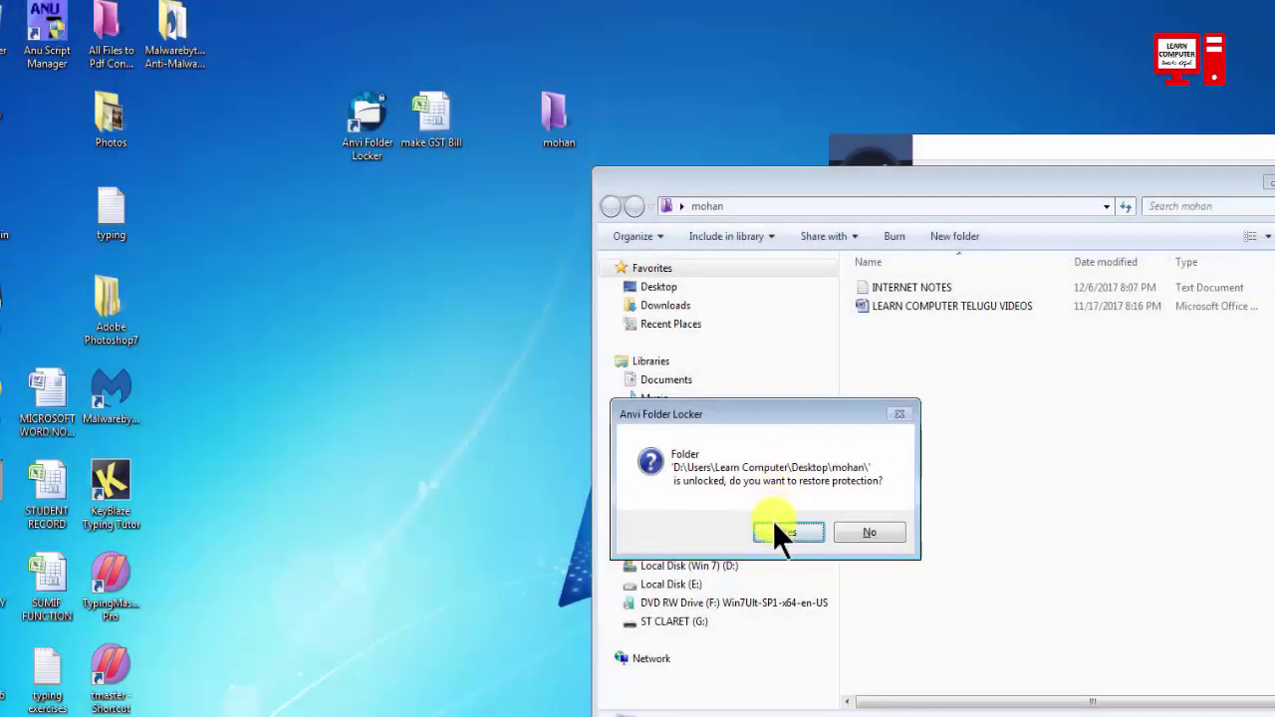
click(783, 526)
drag(1091, 160, 653, 240)
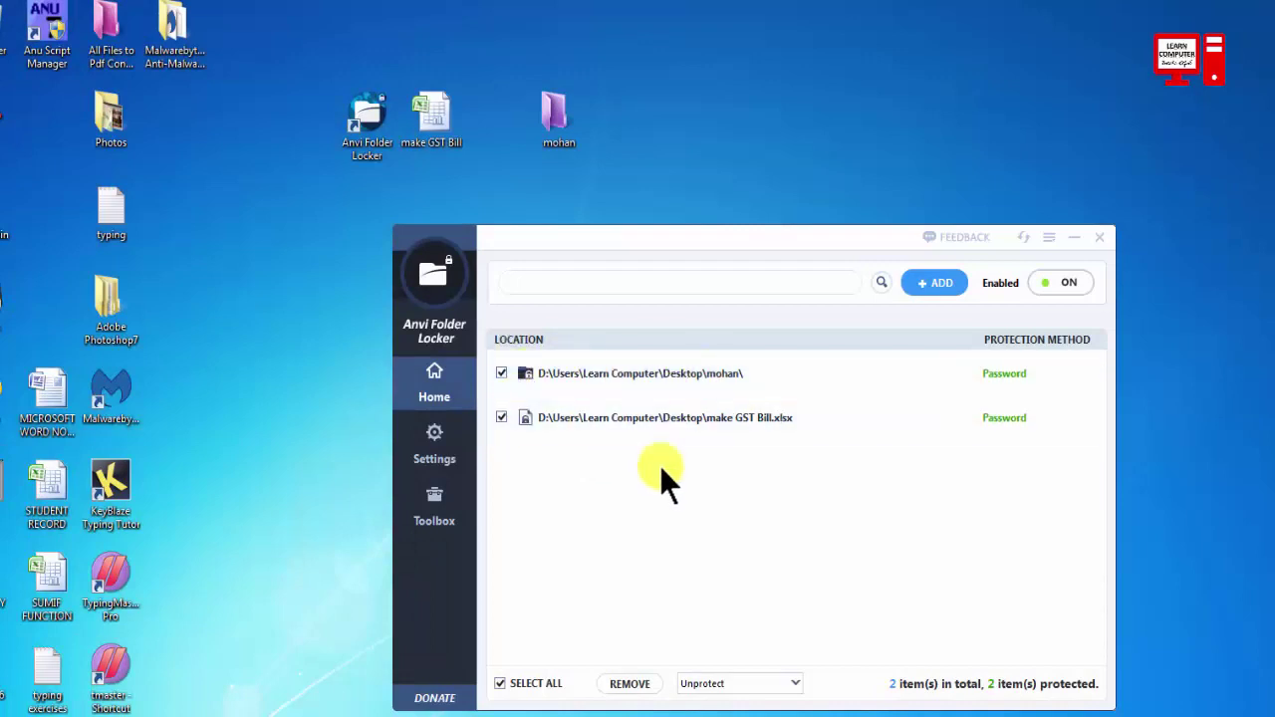
Select both the mohan folder and GST Bill rows with Select All and remove them.
click(502, 372)
click(503, 415)
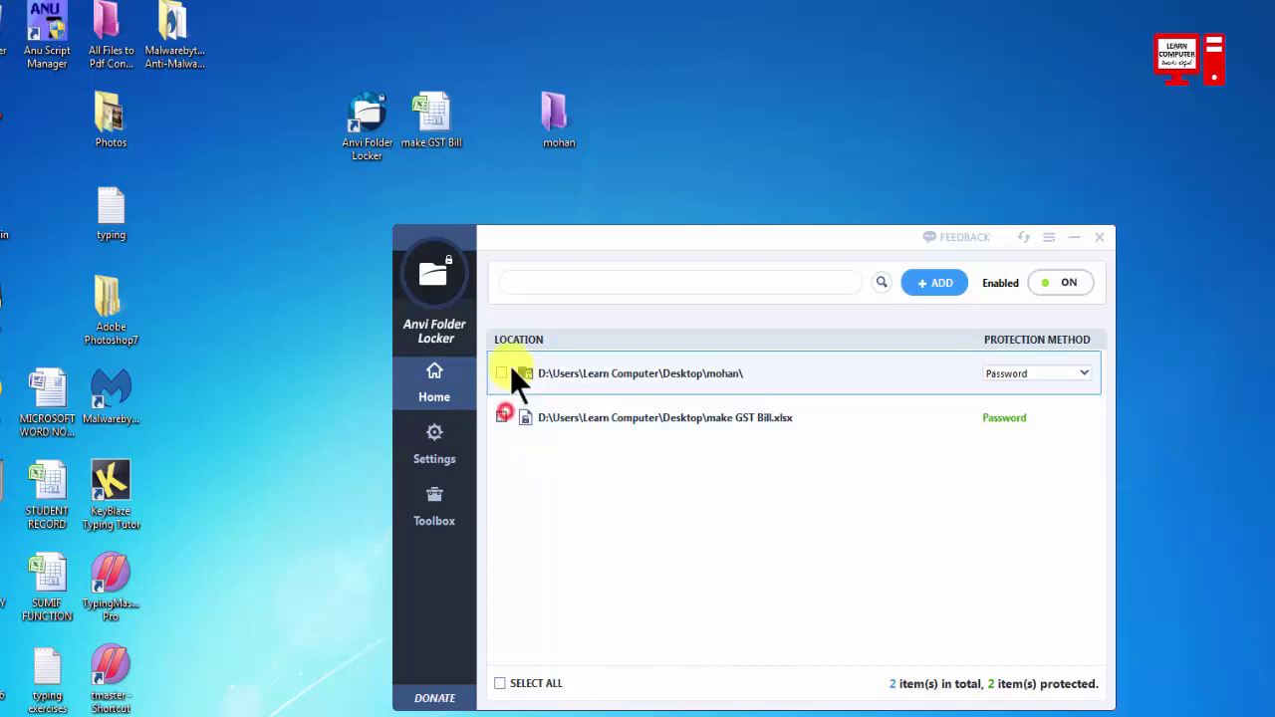
click(504, 370)
click(502, 415)
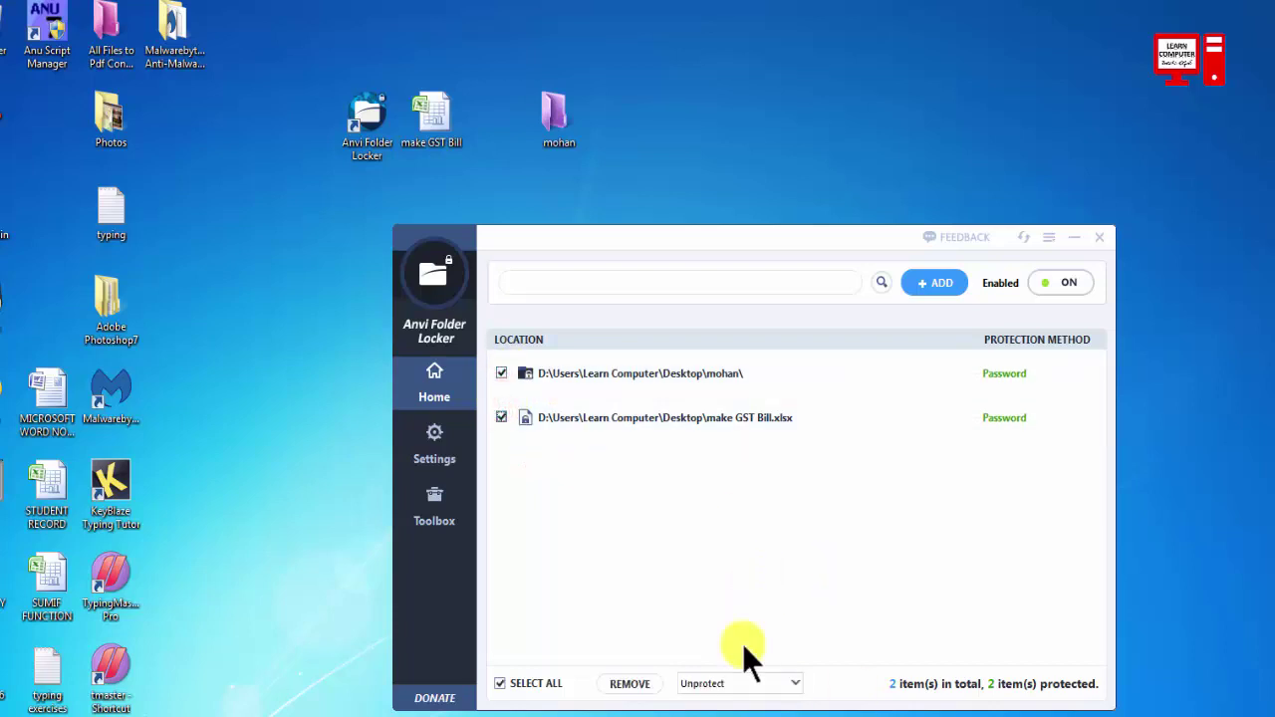
click(502, 683)
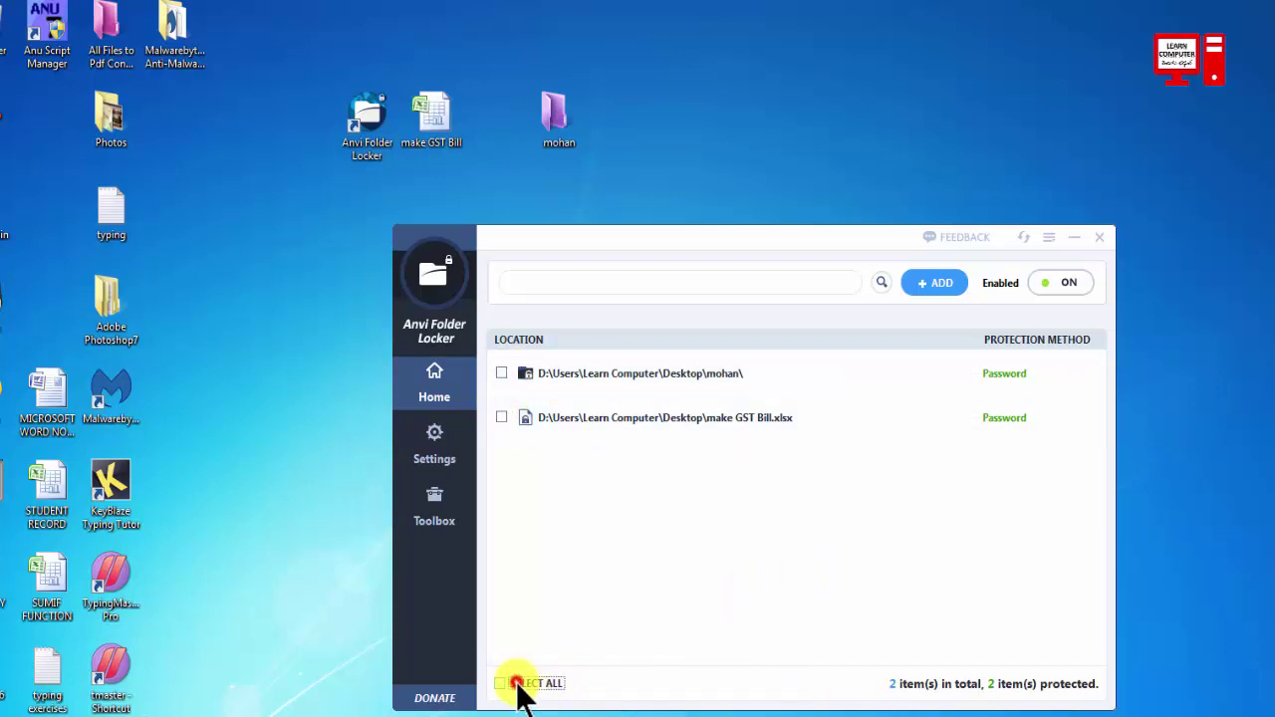
click(503, 684)
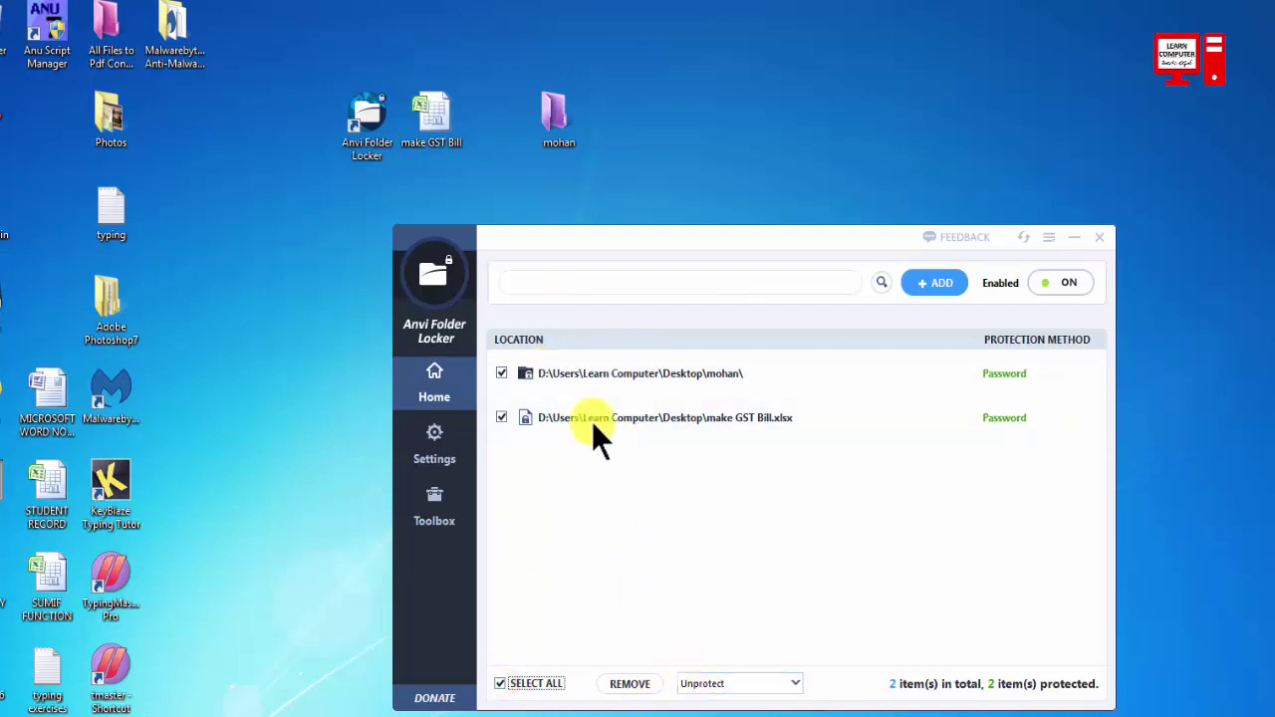
click(785, 685)
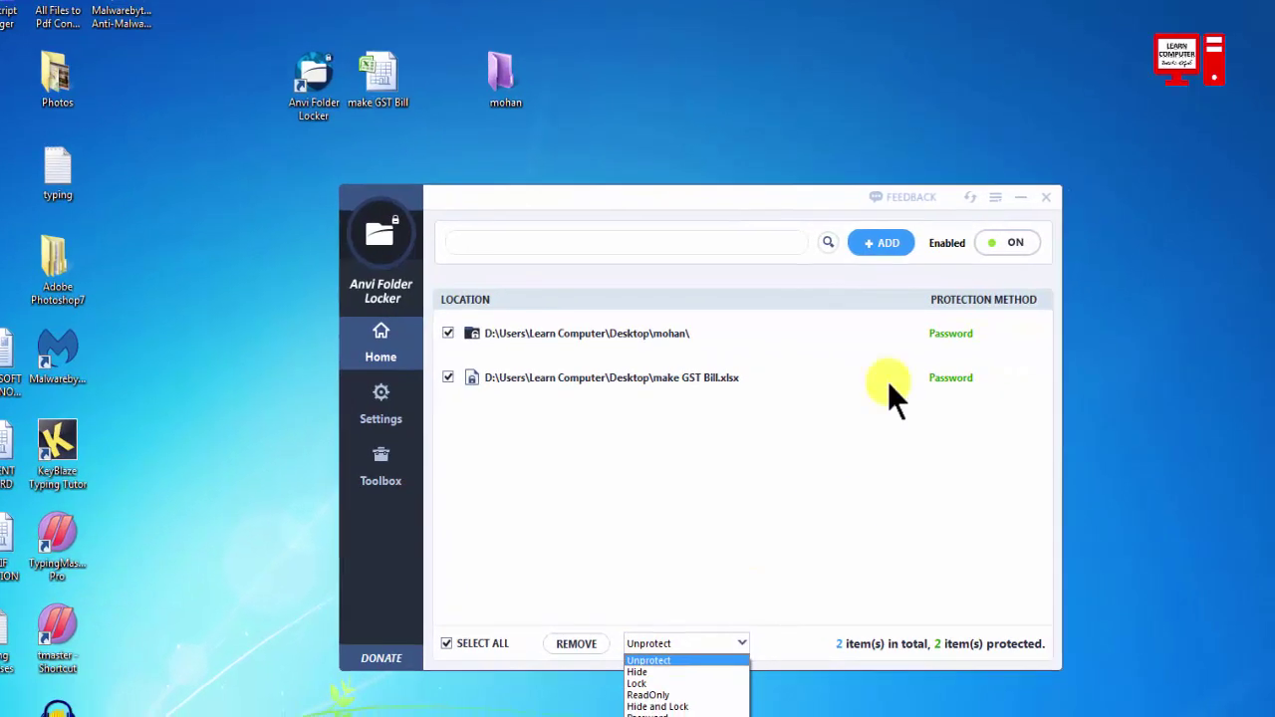
click(548, 625)
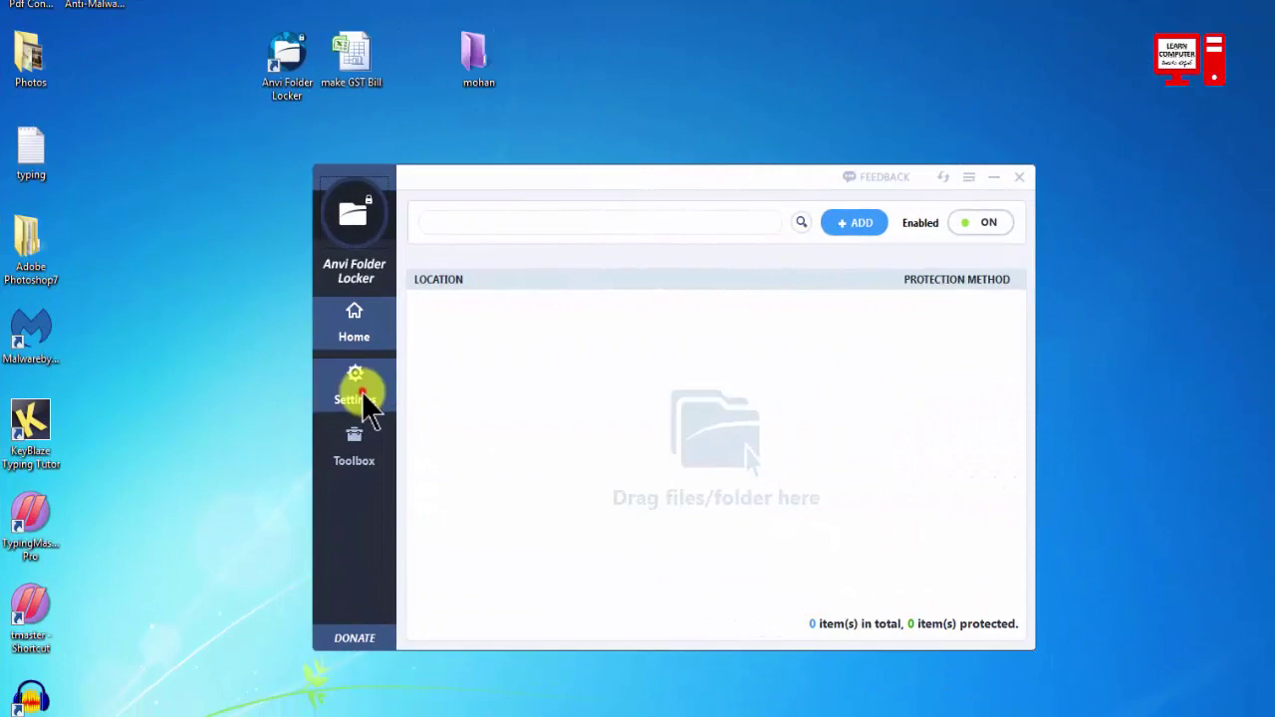
Open the Settings page and look at the current and new master password fields.
click(359, 391)
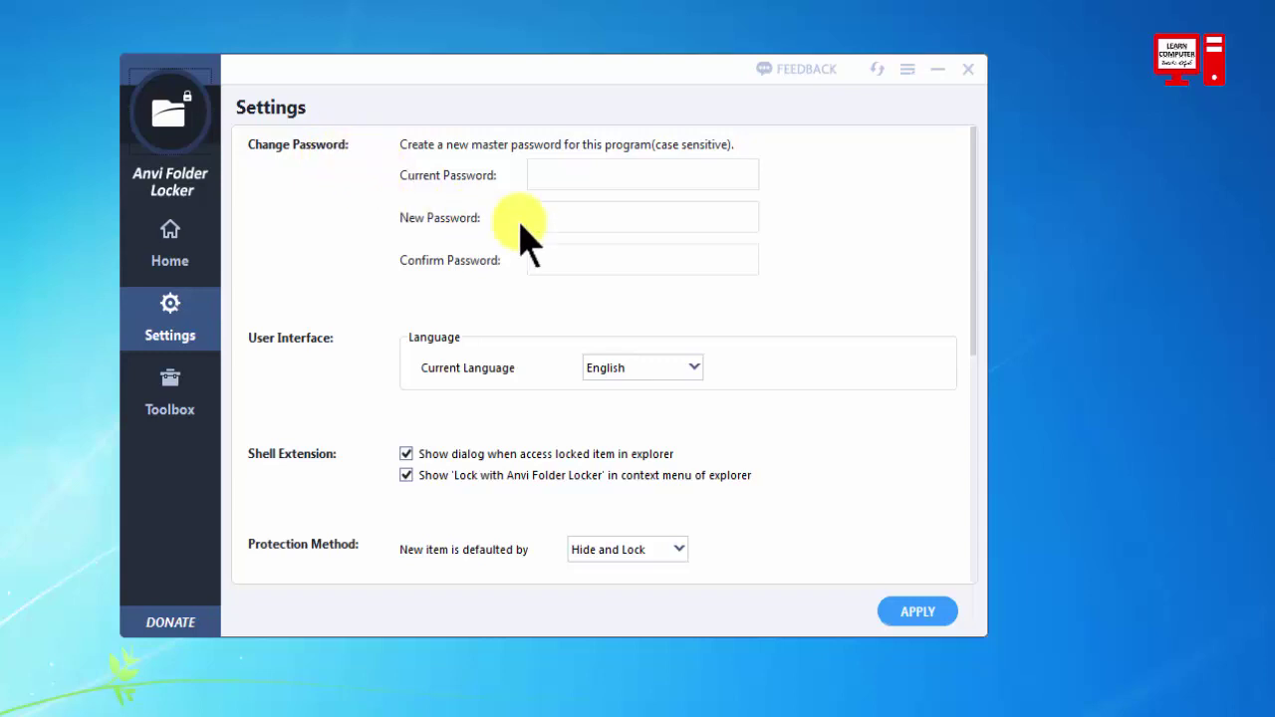
click(535, 176)
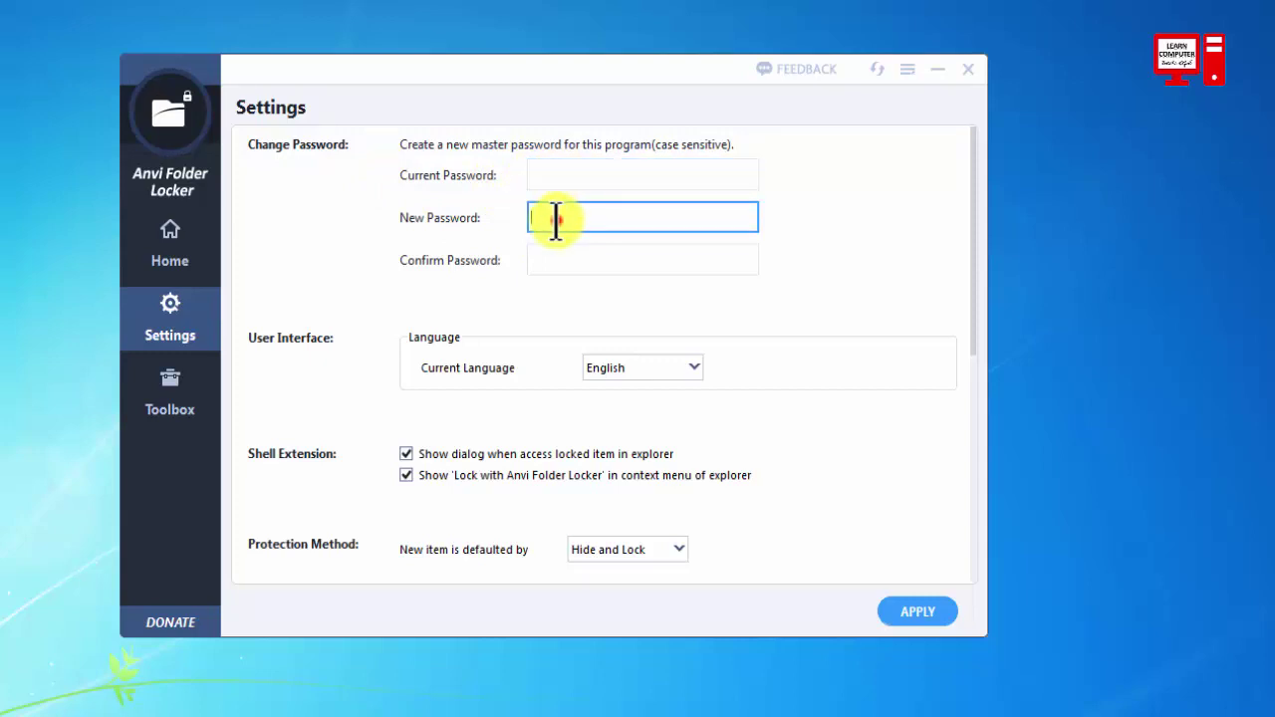
click(546, 257)
click(546, 257)
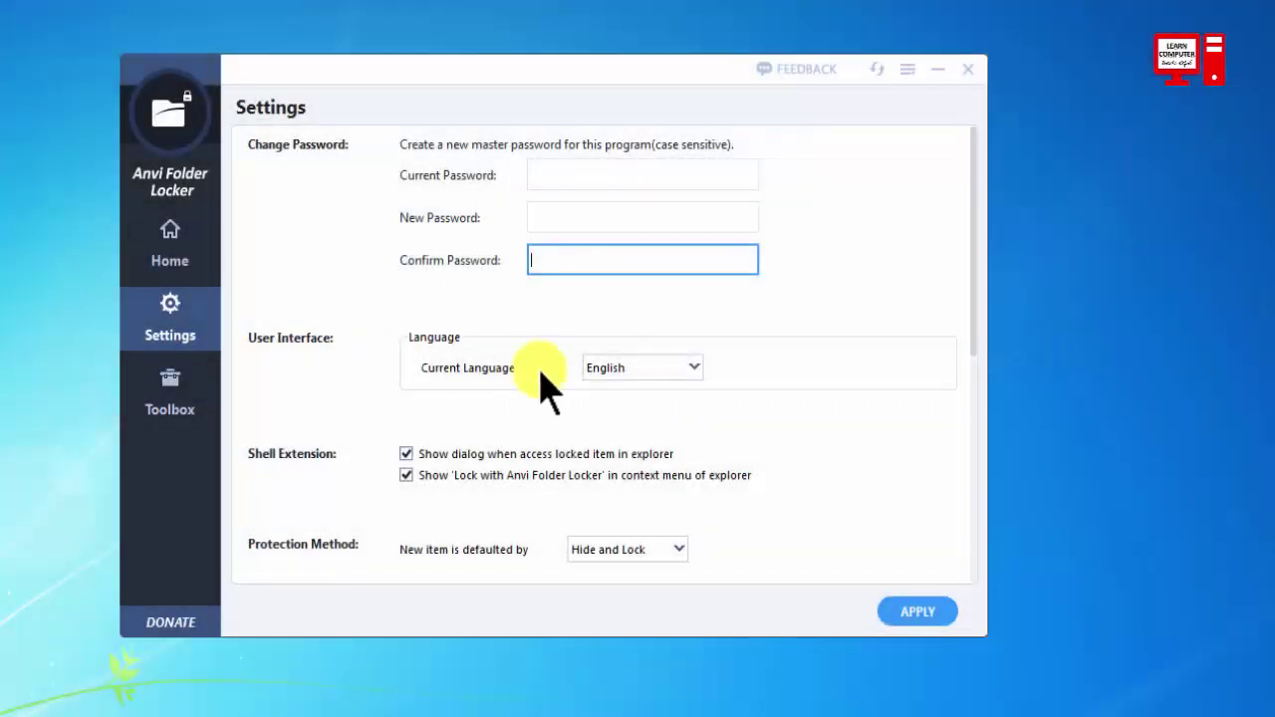
Keep English as the language and Hide and Lock as the default for new items.
click(639, 374)
click(632, 371)
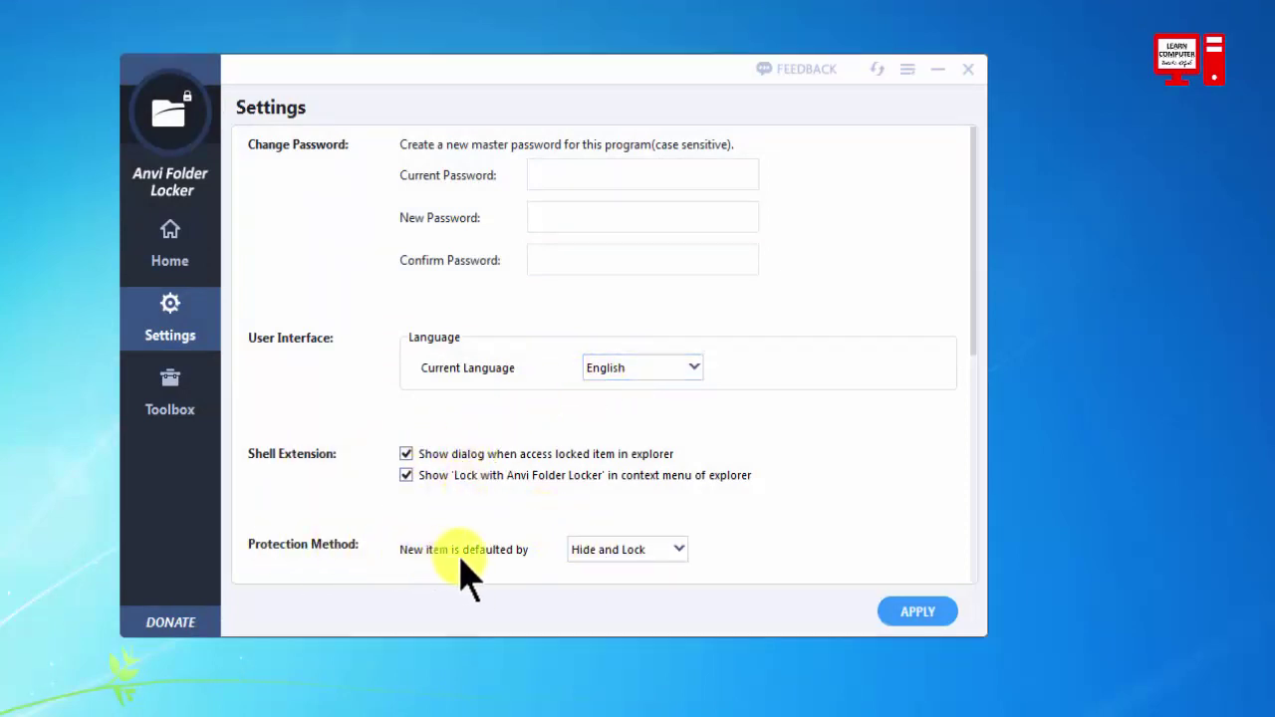
click(680, 548)
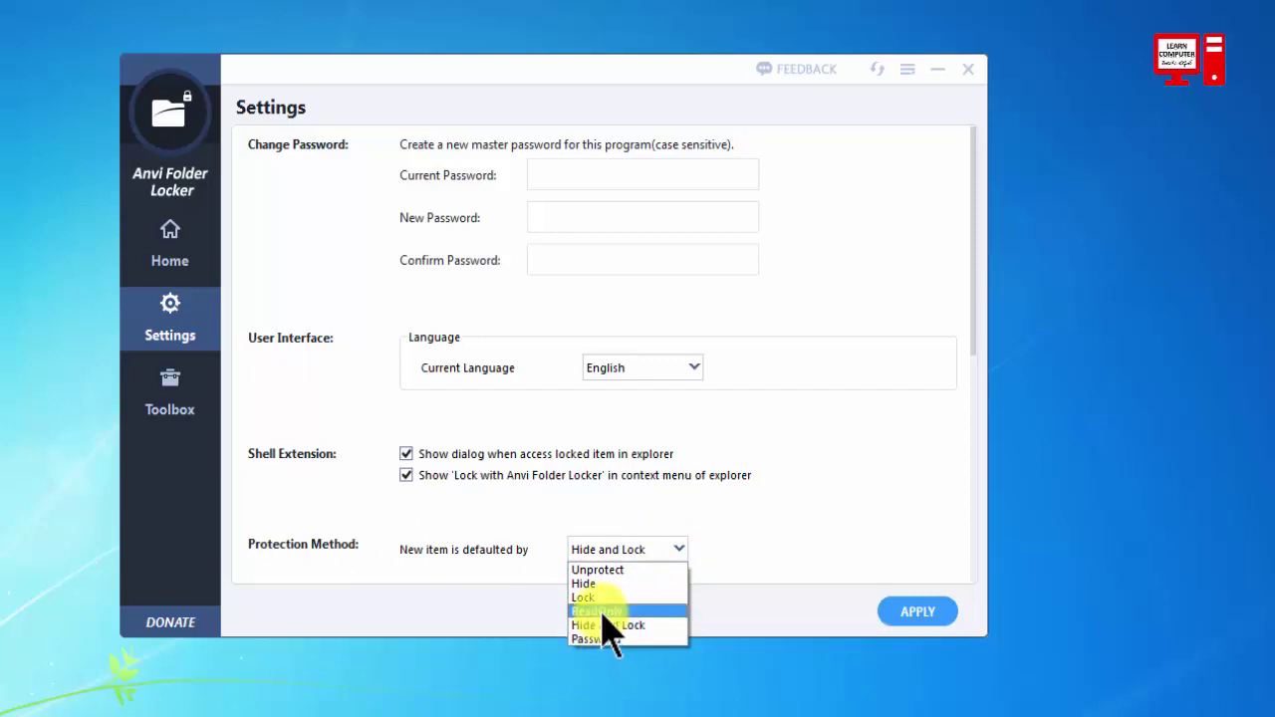
click(786, 521)
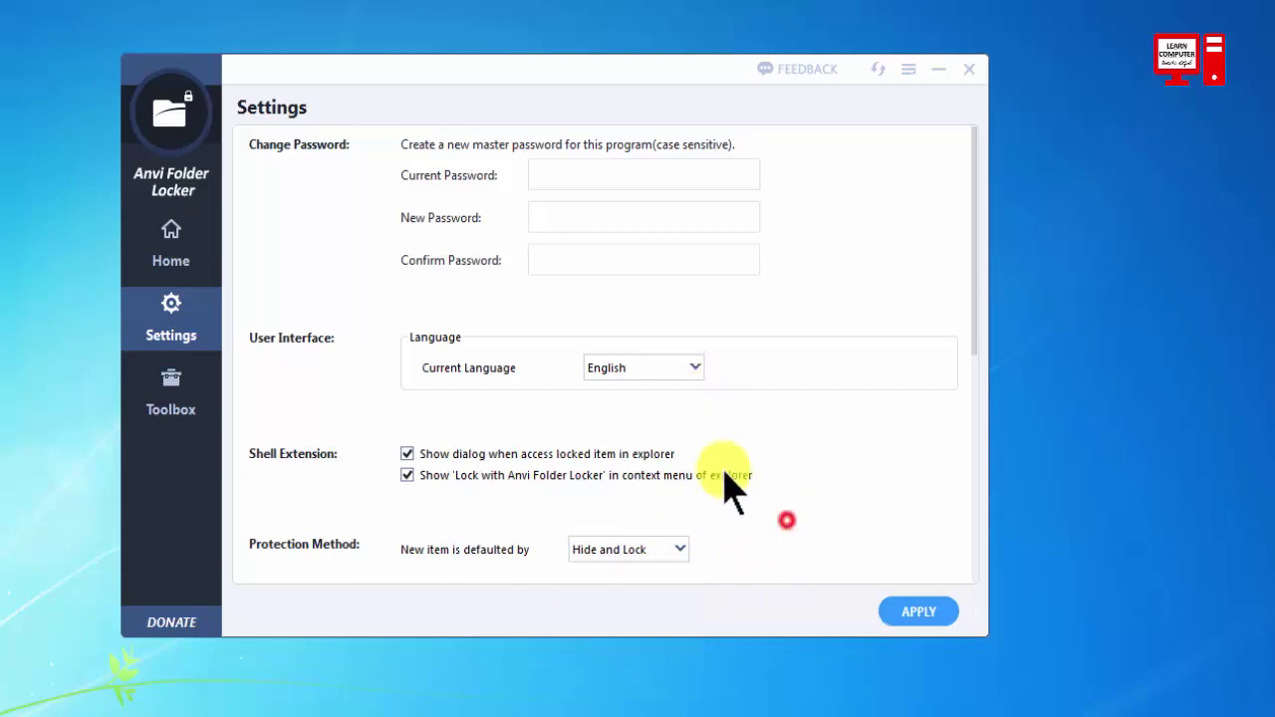